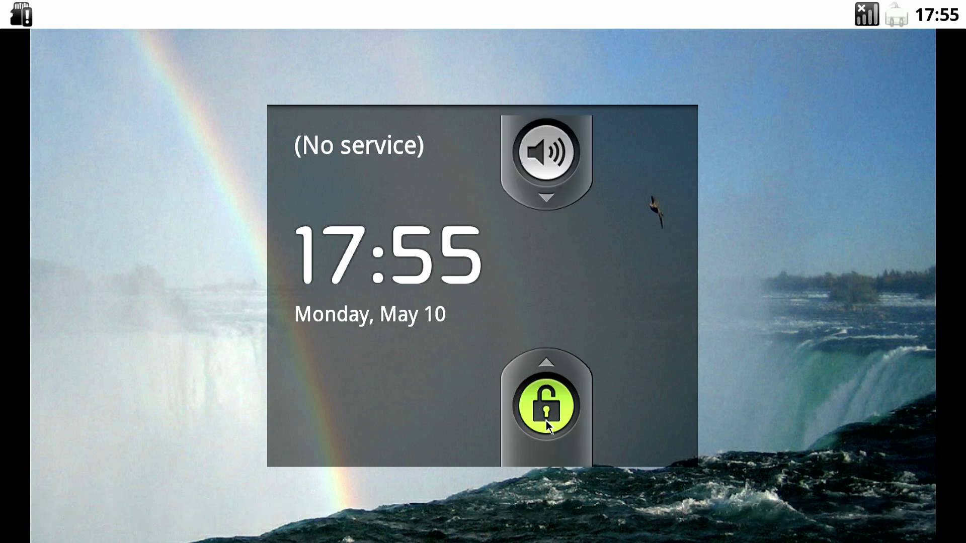
# - Slide to unlock the Android-x86 lock screen and open the app drawer from the Launcher icon
pyautogui.moveTo(545, 427); pyautogui.dragTo(545, 426)
pyautogui.moveTo(548, 214); pyautogui.dragTo(547, 213)
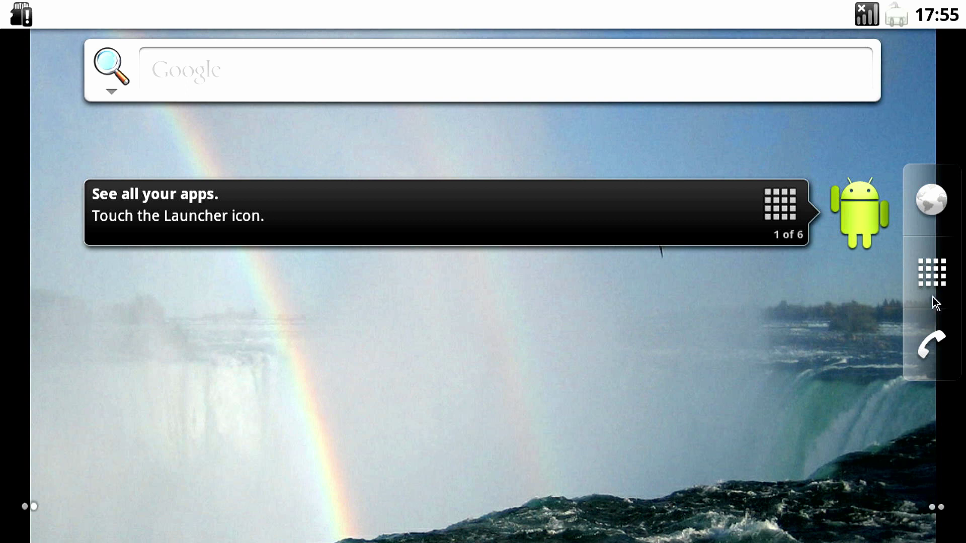
pyautogui.click(916, 257)
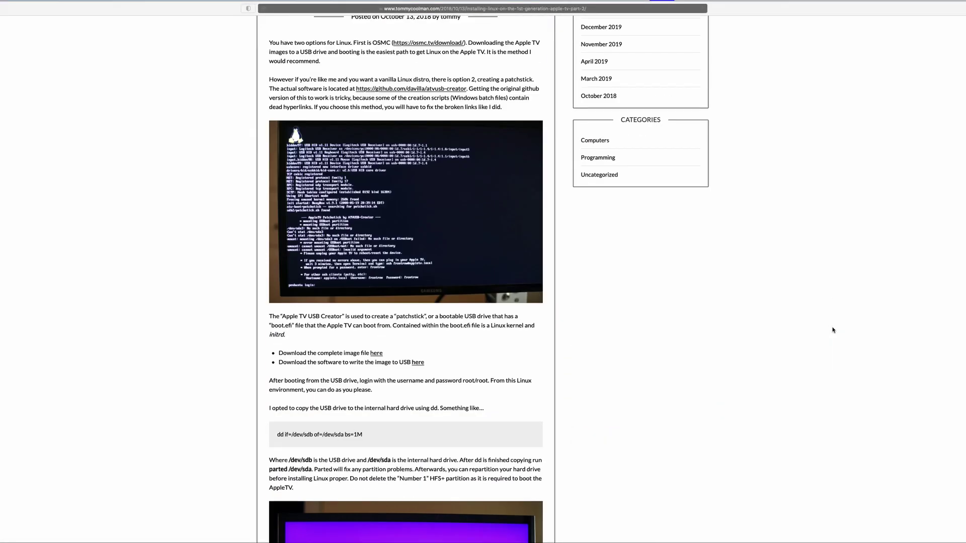
# - Download the complete patchstick image and open the github.com/davilla/atvusb-creator repository
pyautogui.click(376, 353)
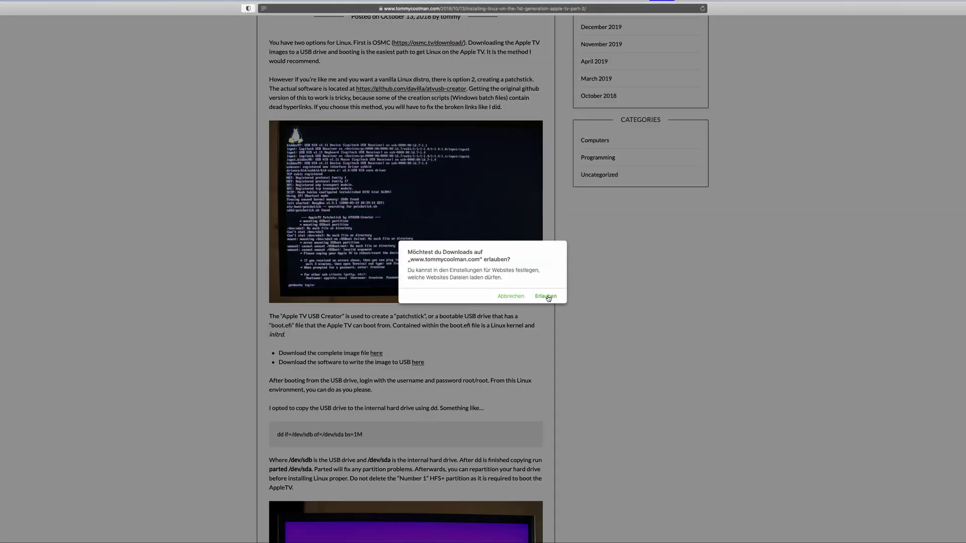
pyautogui.click(547, 297)
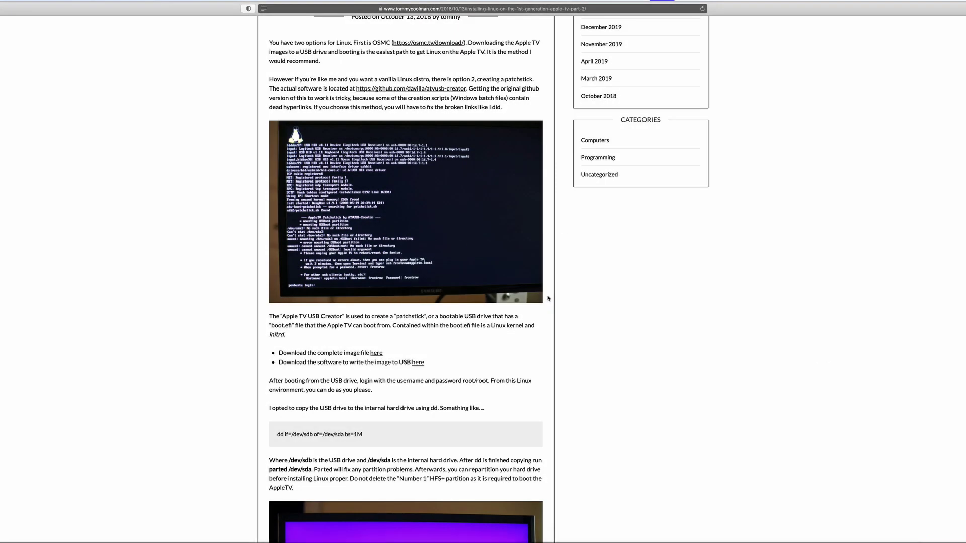
pyautogui.scroll(6, 548, 298)
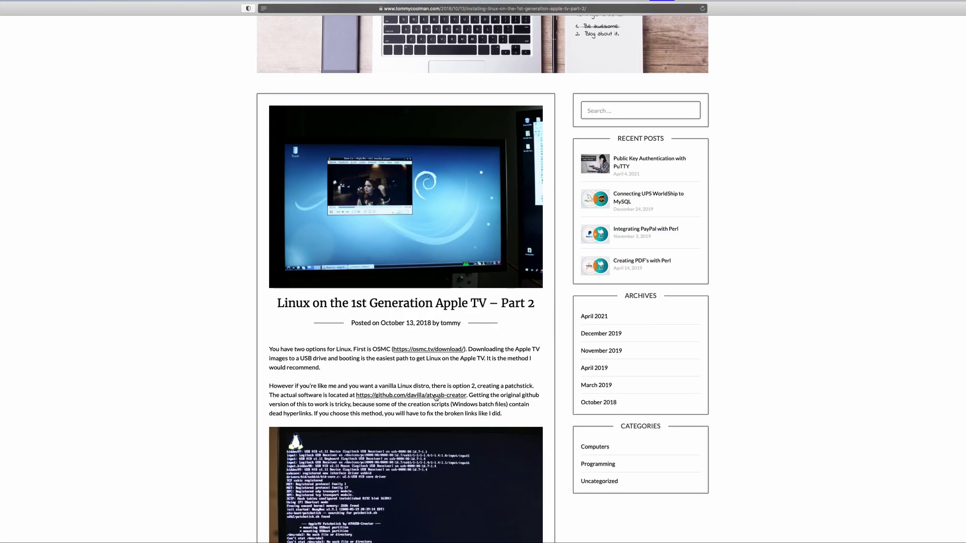
pyautogui.click(442, 395)
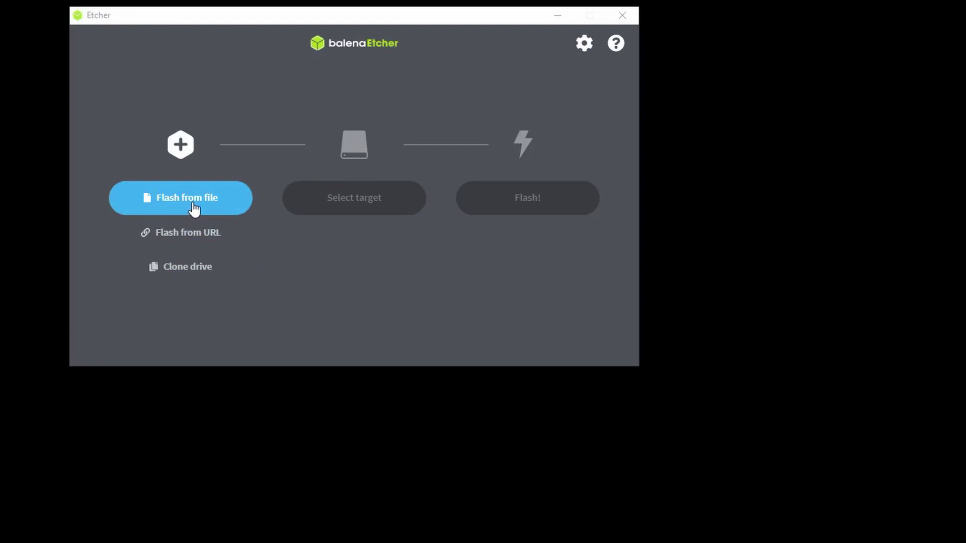
# - Flash atv-xbmc.img onto the Intenso USB stick and dismiss the Windows format prompt
pyautogui.click(194, 209)
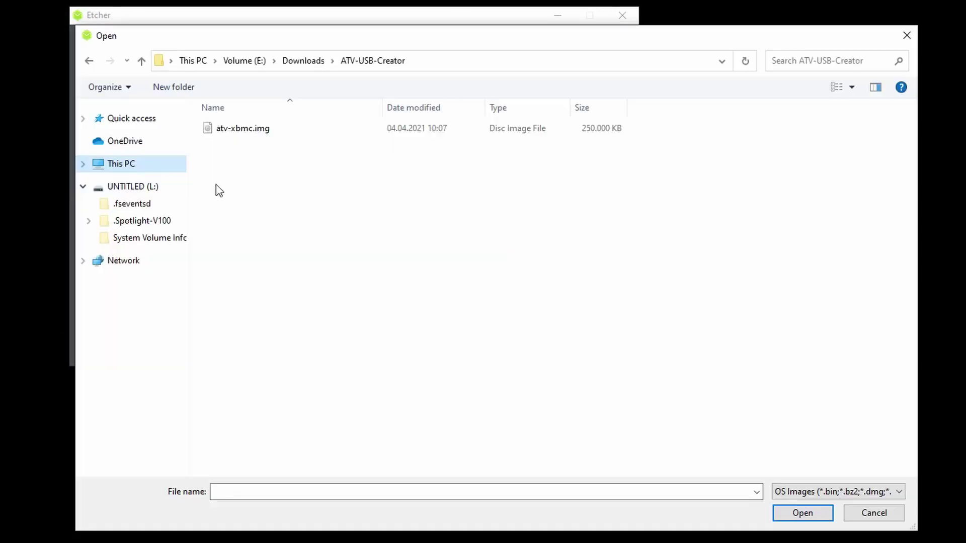
pyautogui.doubleClick(233, 130)
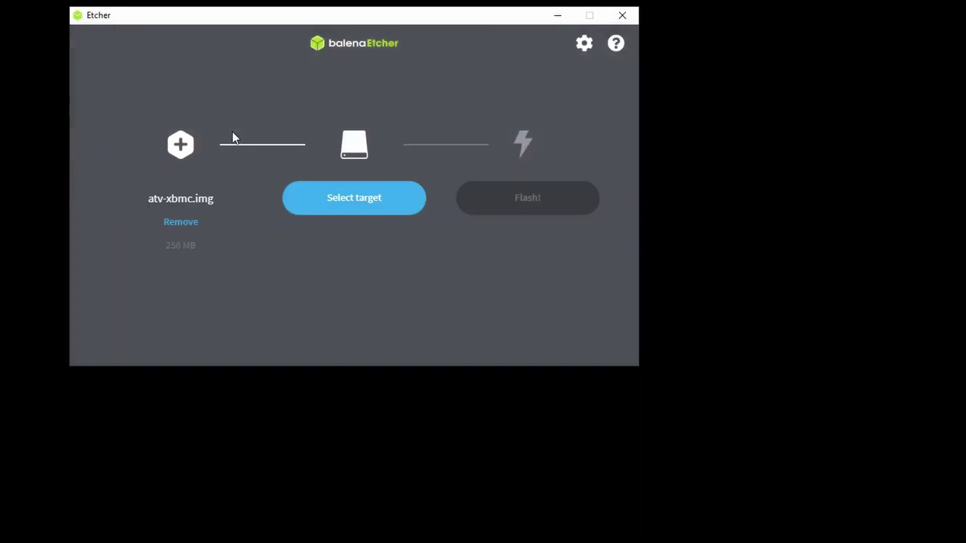
pyautogui.click(353, 207)
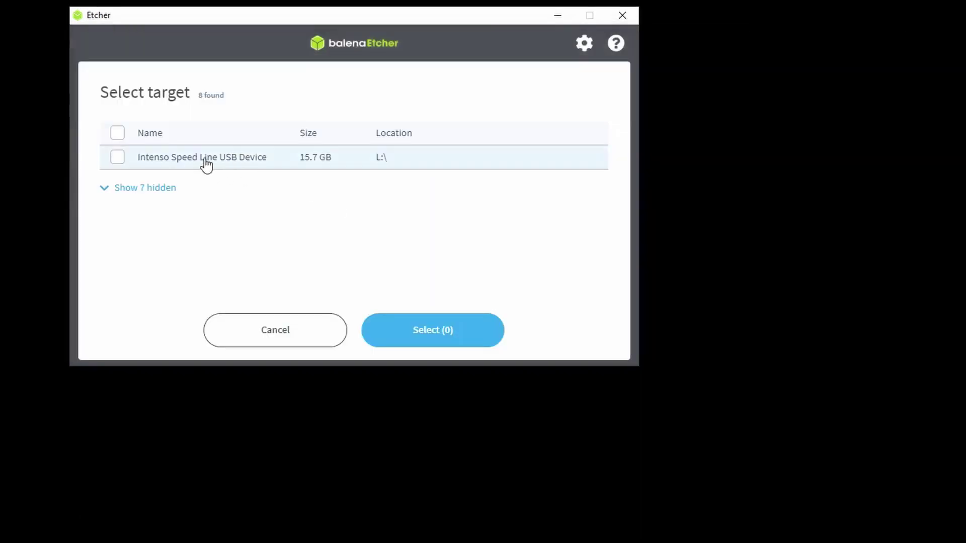
pyautogui.click(119, 157)
pyautogui.click(440, 335)
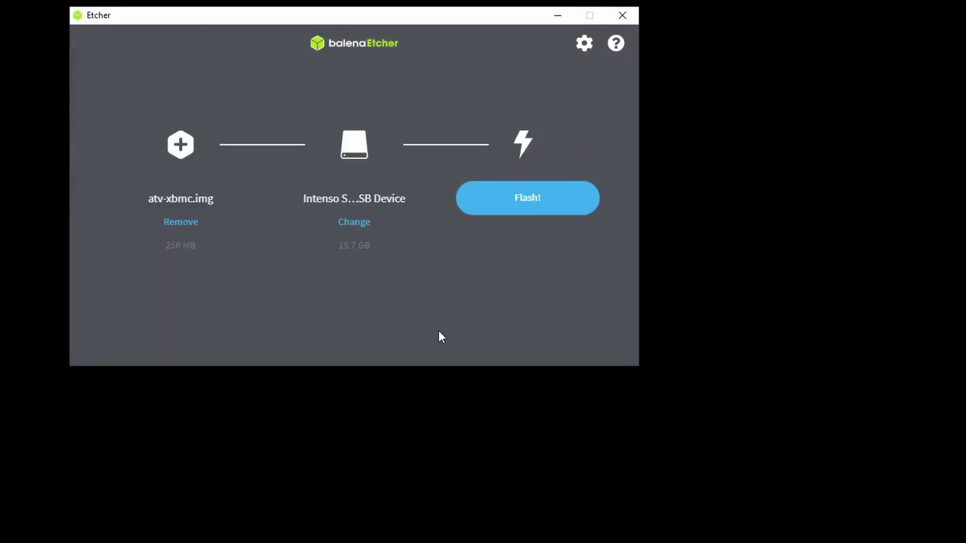
pyautogui.click(513, 208)
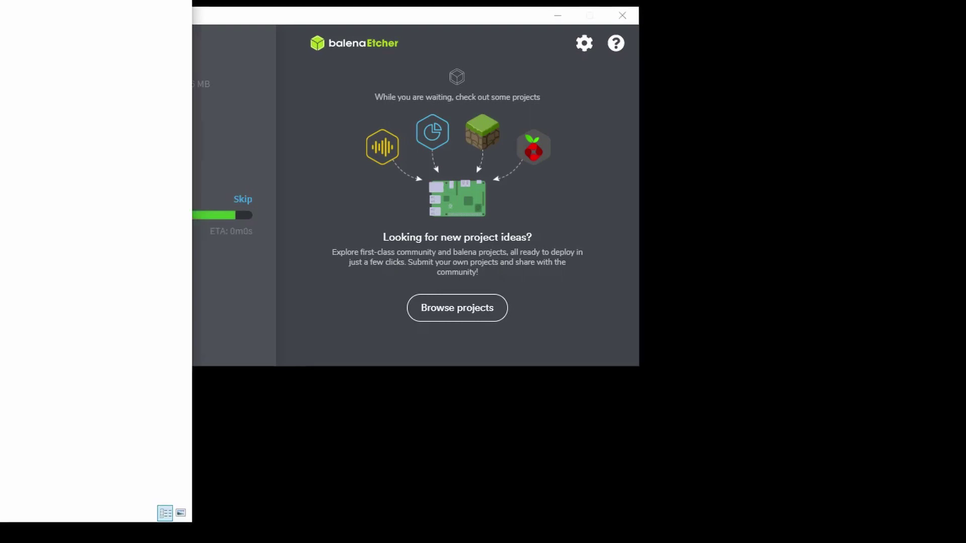
pyautogui.click(270, 18)
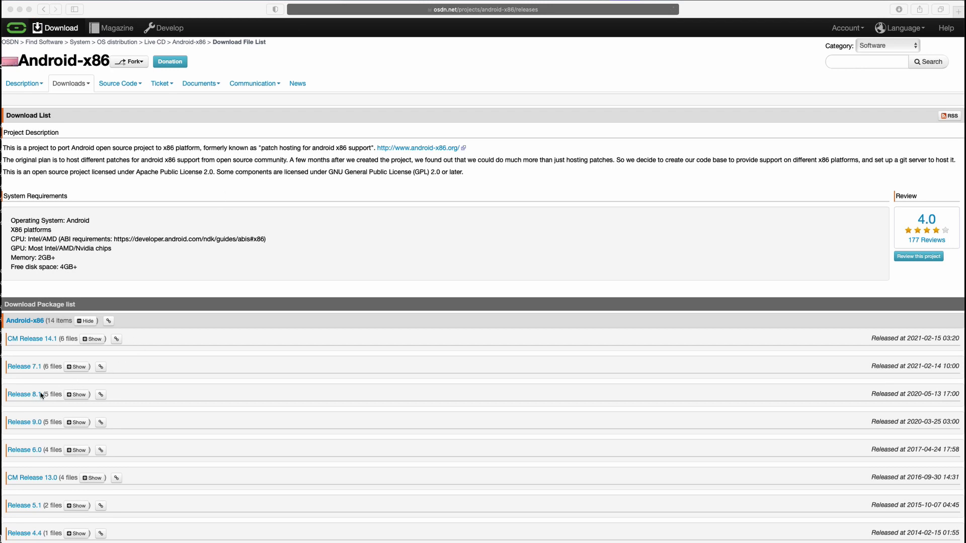
# - Download android-x86-8.1-r5.iso from the Release 8.1 files and check its progress in Downloads
pyautogui.click(77, 394)
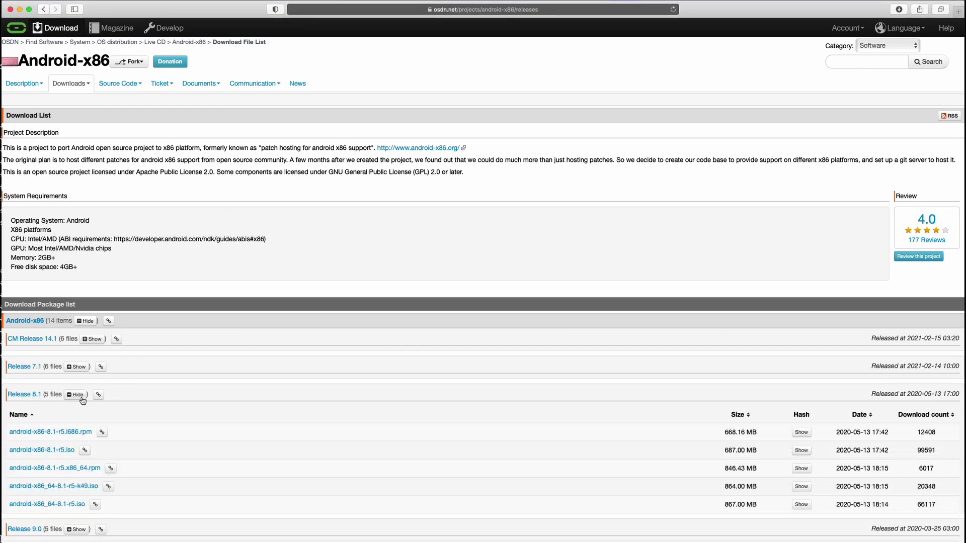
pyautogui.click(53, 449)
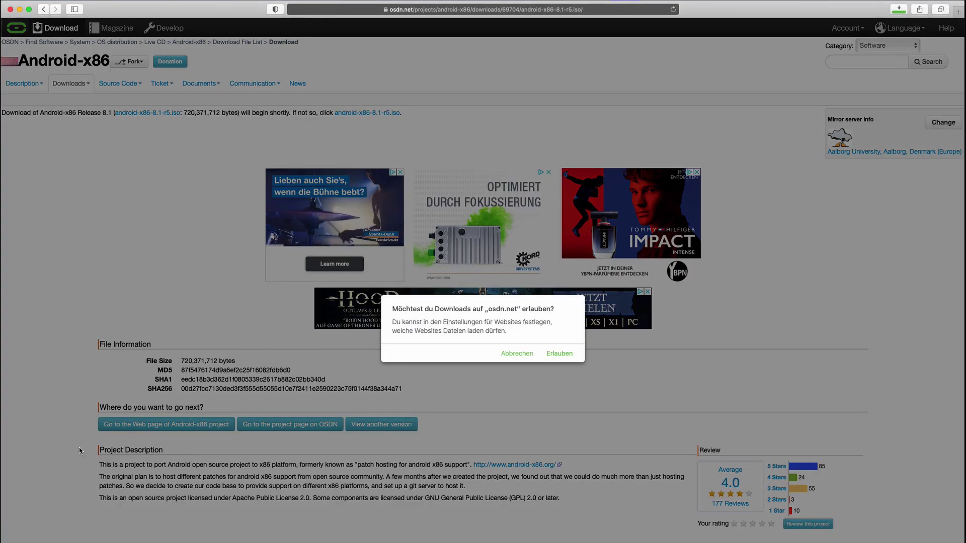
pyautogui.click(559, 353)
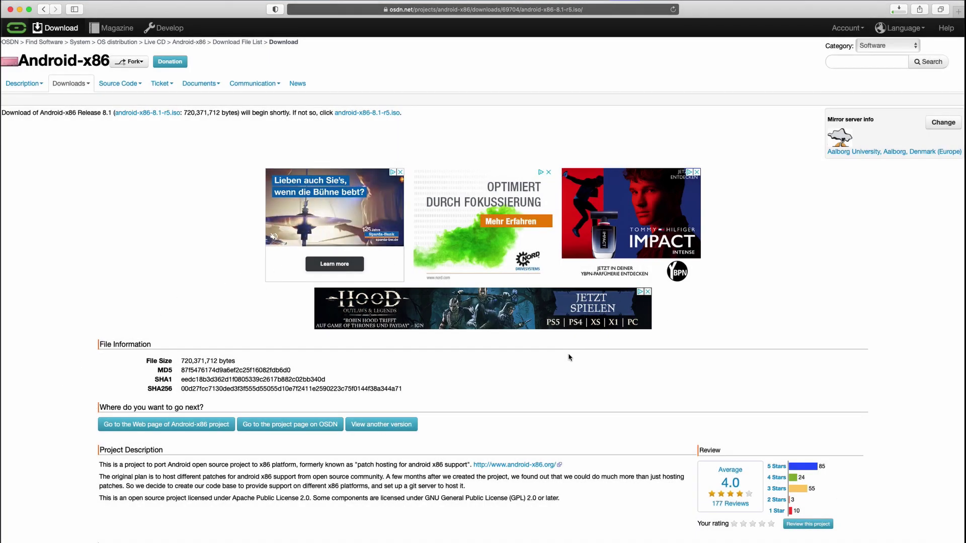
pyautogui.click(897, 9)
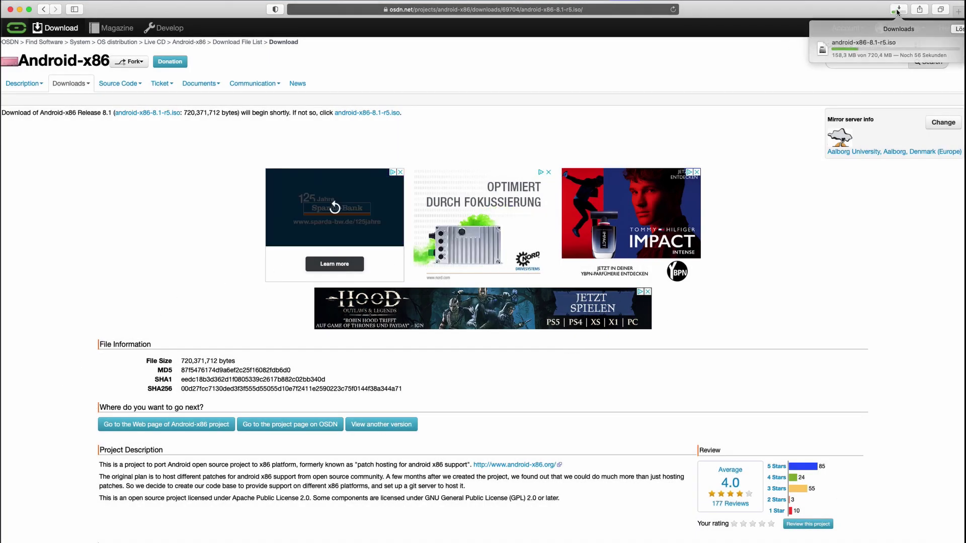
pyautogui.click(898, 9)
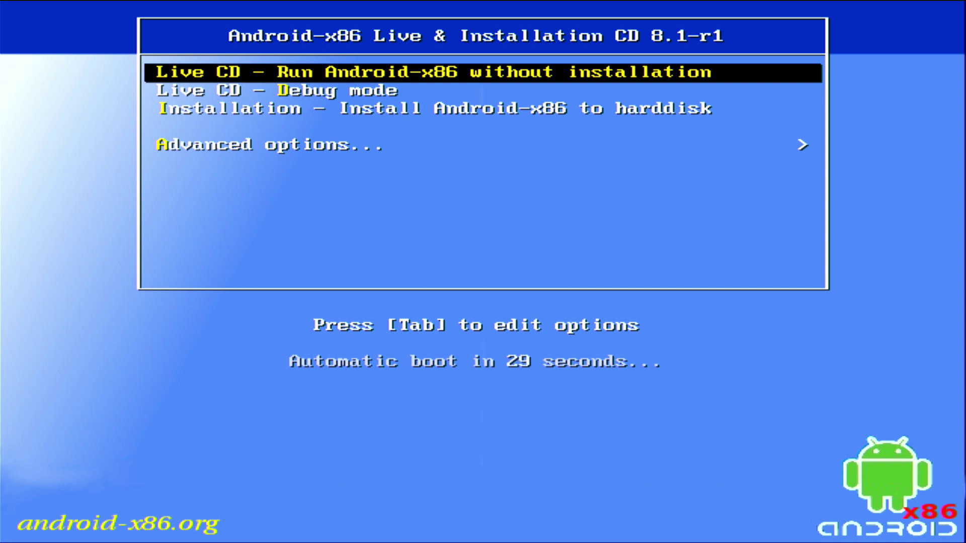
# - Start the hard-disk installer and choose the sdb1 partition as the install target
pyautogui.press('Down')
pyautogui.press('Down')
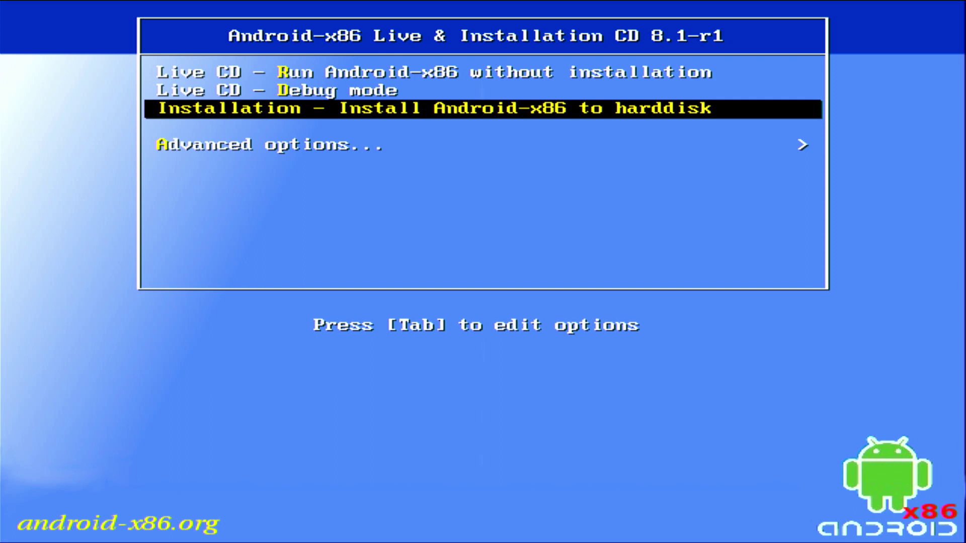
pyautogui.press('Return')
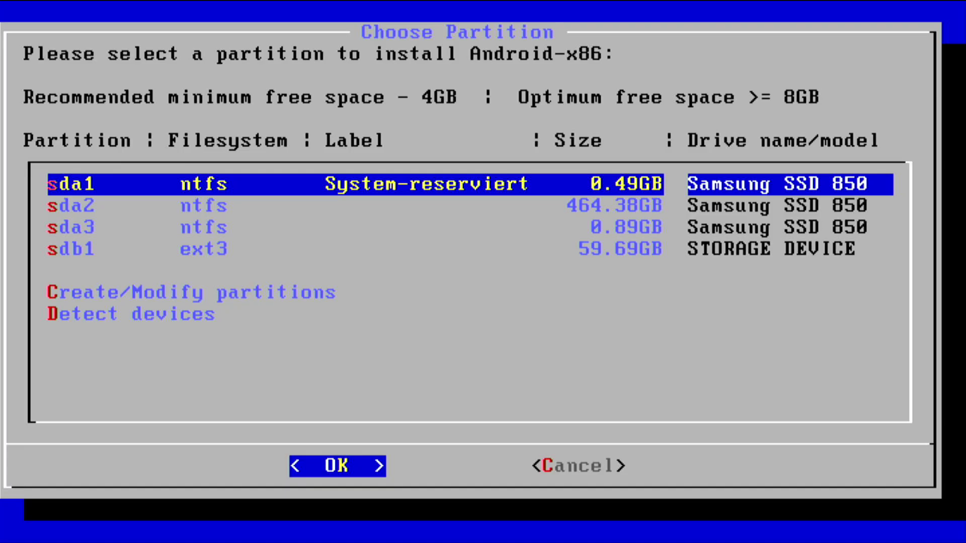
pyautogui.press('Down')
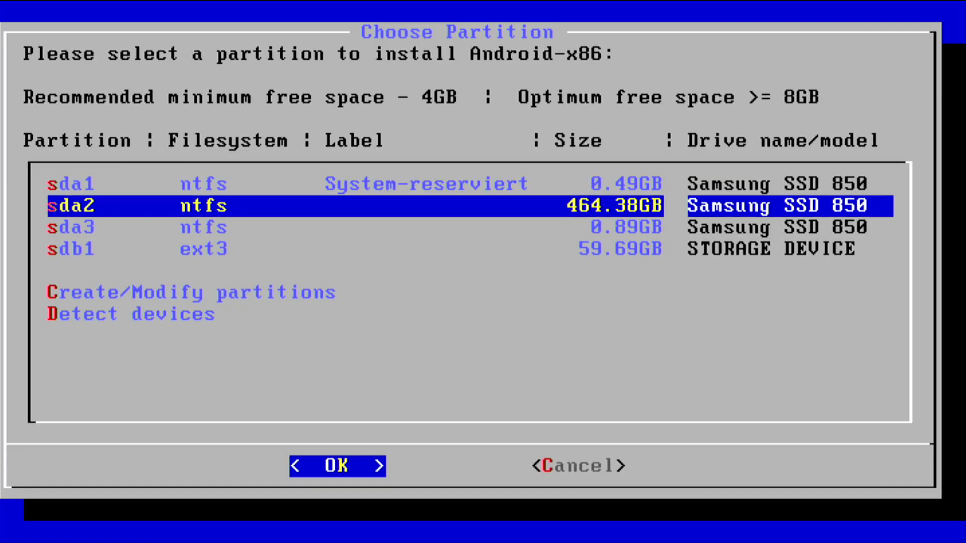
pyautogui.press('Down')
pyautogui.press('Down')
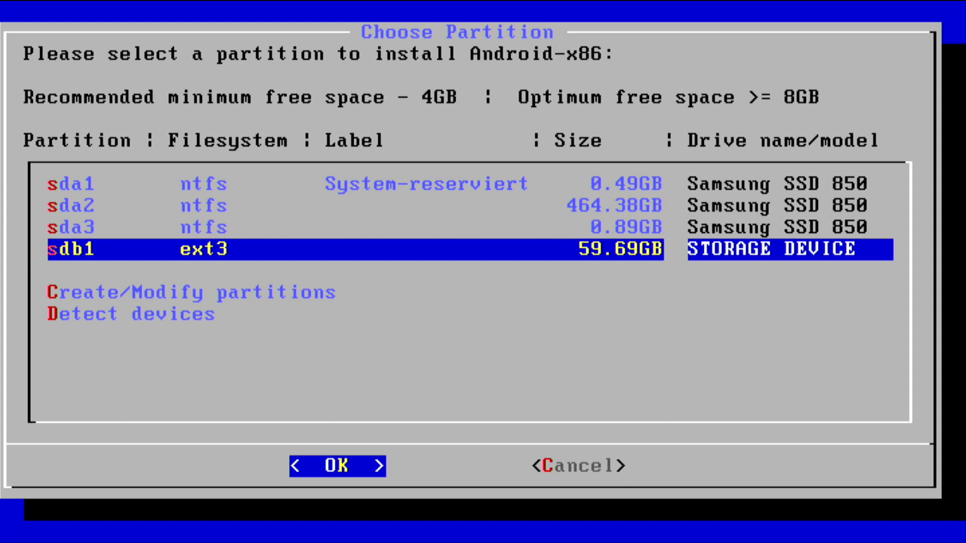
pyautogui.press('Up')
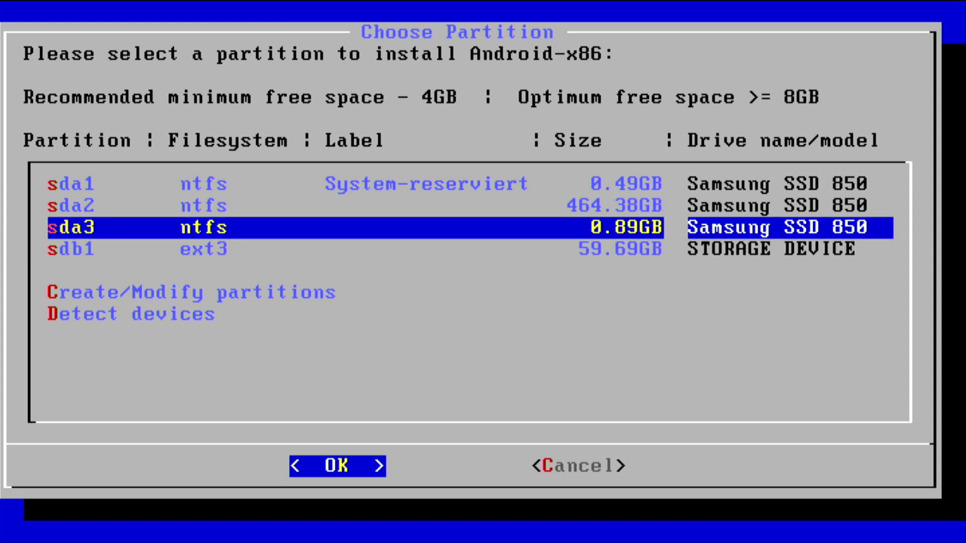
pyautogui.press('Up')
pyautogui.press('Up')
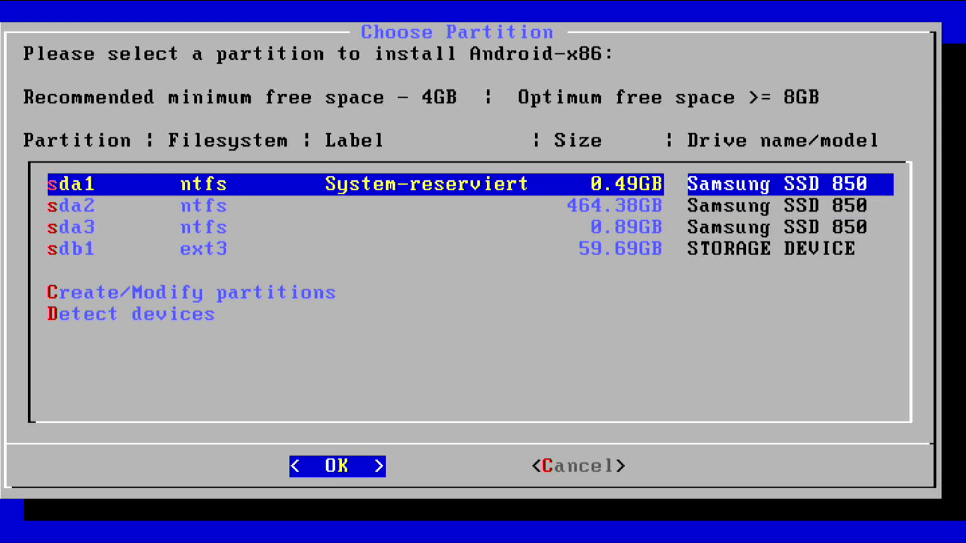
pyautogui.press('Down')
pyautogui.press('Down')
pyautogui.press('Down')
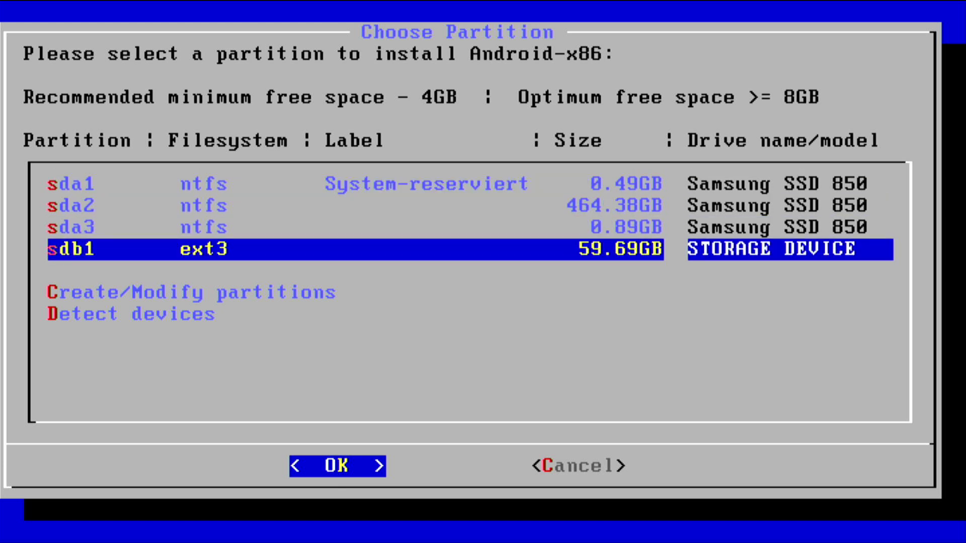
pyautogui.press('Return')
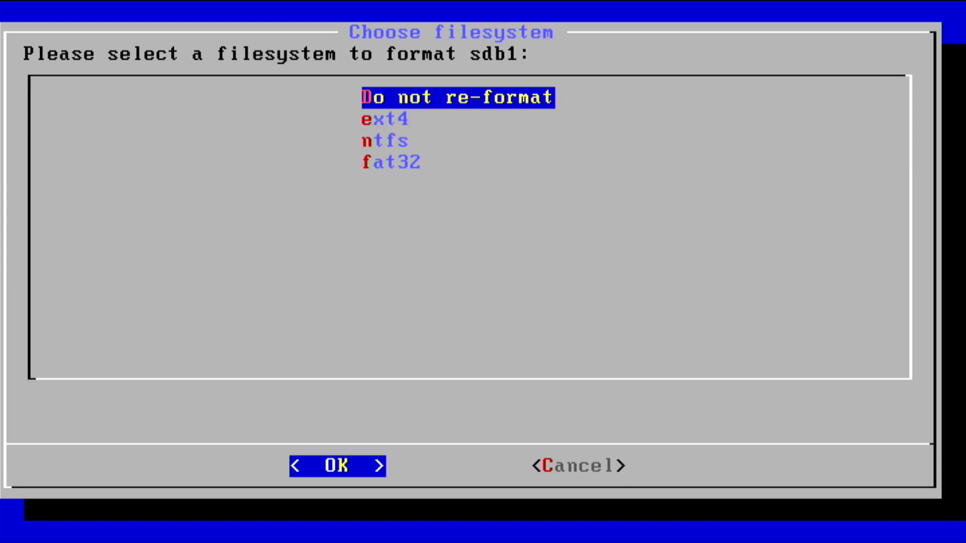
# - Keep sdb1 unformatted as ext3, install GRUB, and make /system read-write
pyautogui.press('Return')
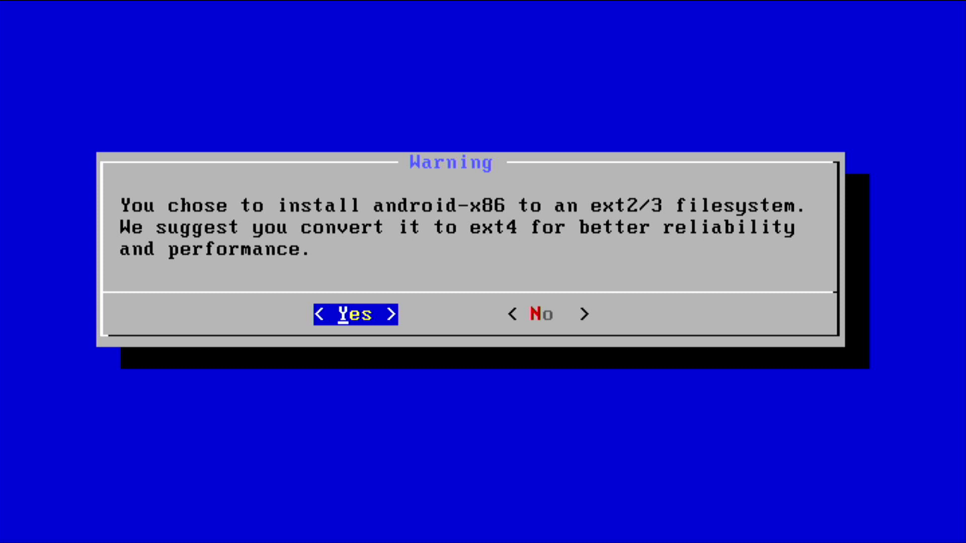
pyautogui.press('Right')
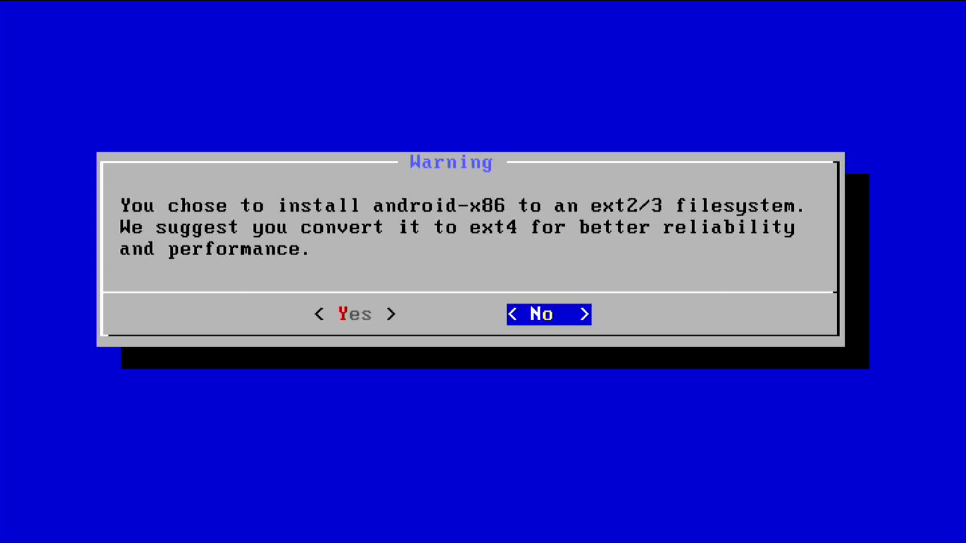
pyautogui.press('Return')
pyautogui.press('Left')
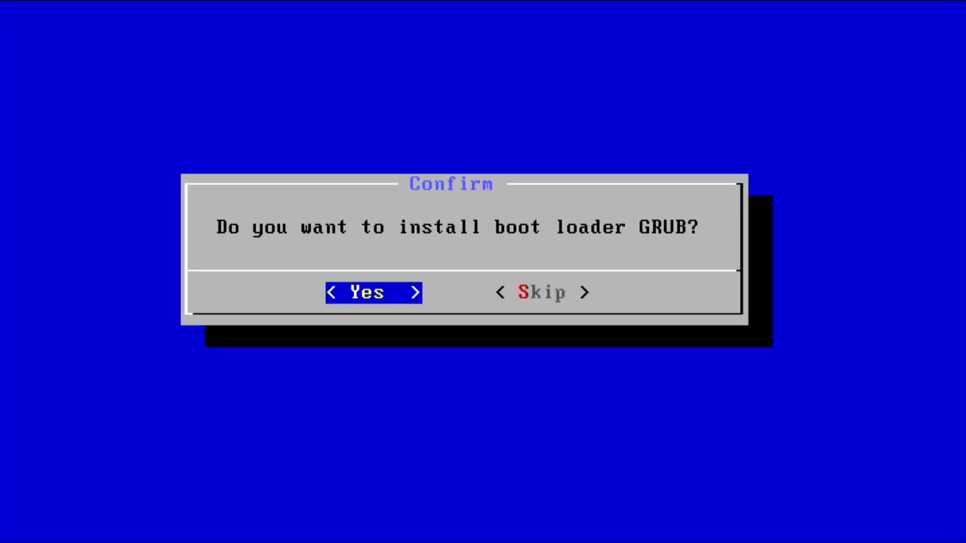
pyautogui.press('Return')
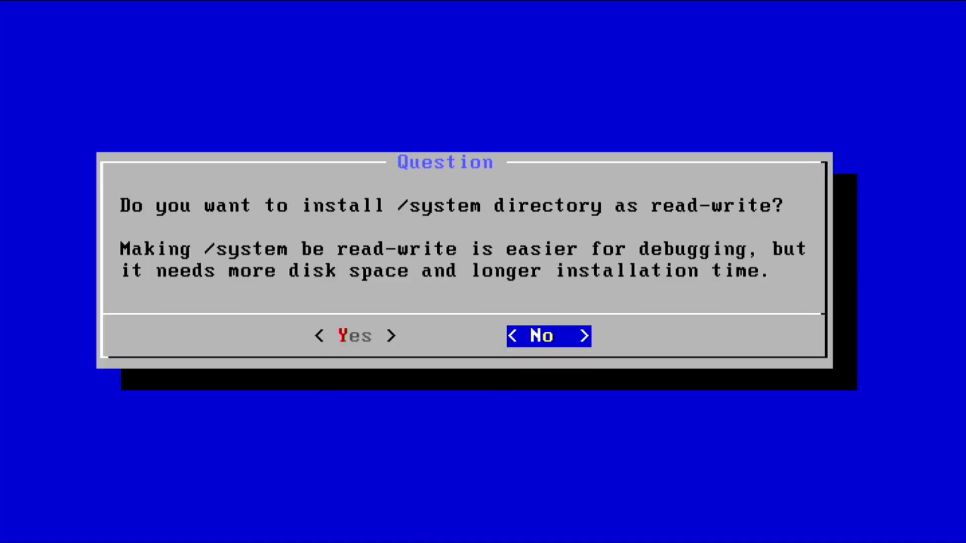
pyautogui.press('Left')
pyautogui.press('Return')
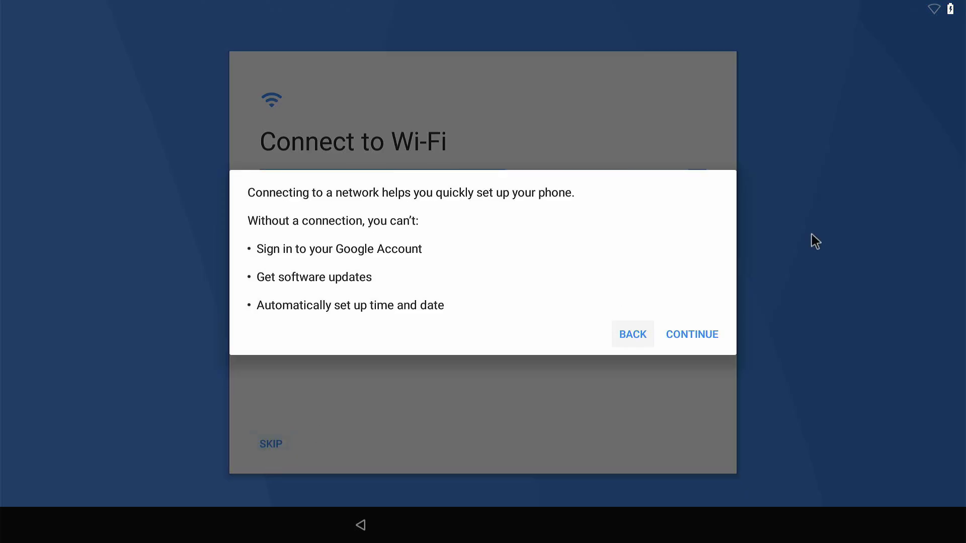
# - Finish setup without Wi-Fi, turning off location and data sharing, and always use Launcher3 as home
pyautogui.click(701, 336)
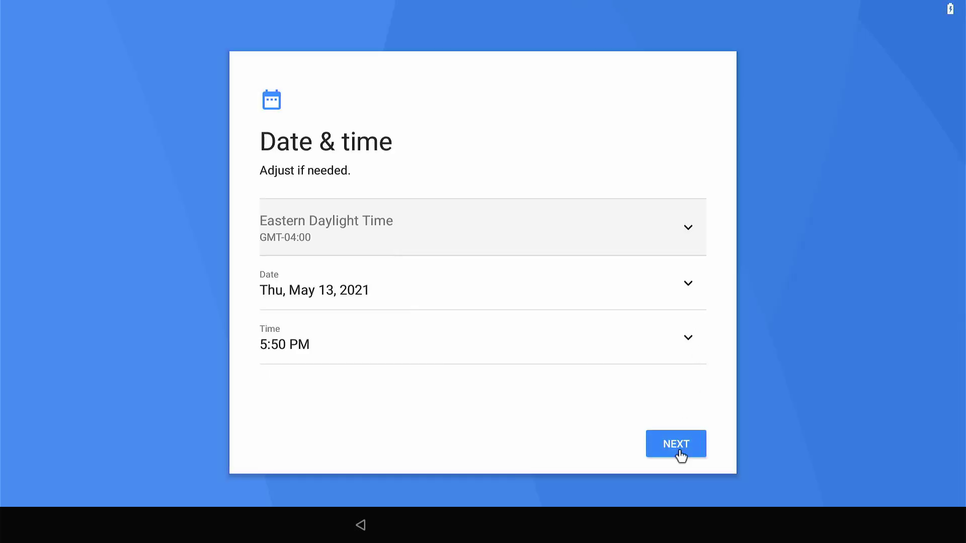
pyautogui.click(678, 451)
pyautogui.write('m')
pyautogui.click(680, 453)
pyautogui.click(689, 302)
pyautogui.click(675, 446)
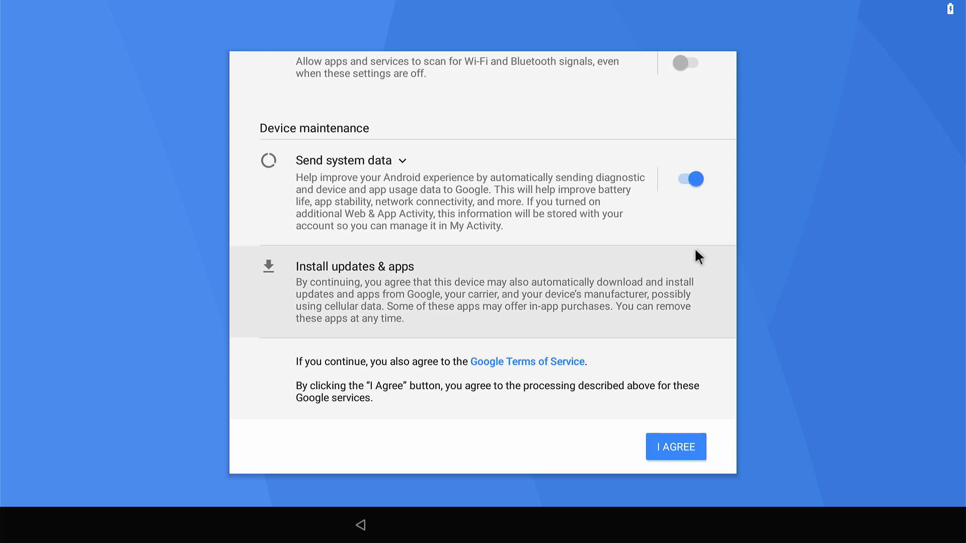
pyautogui.click(694, 214)
pyautogui.click(675, 453)
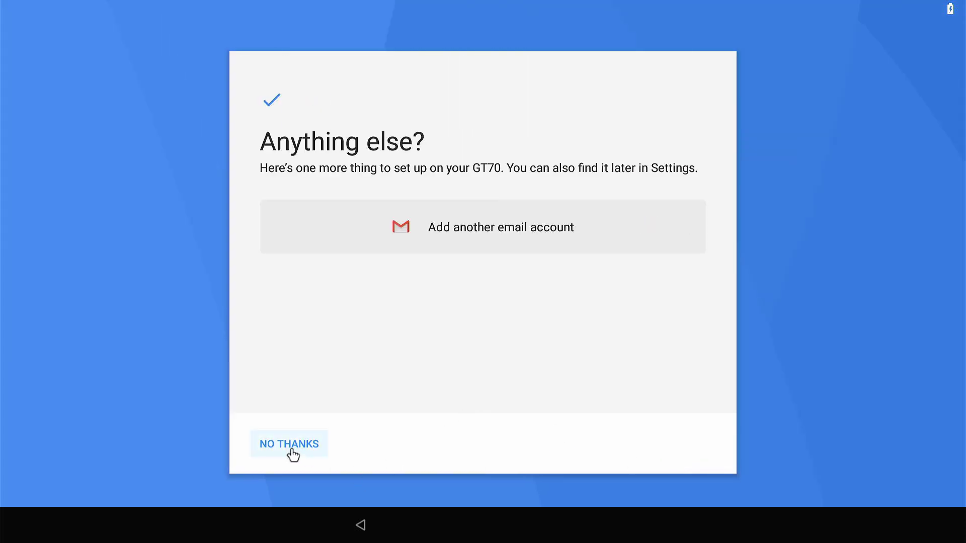
pyautogui.click(289, 445)
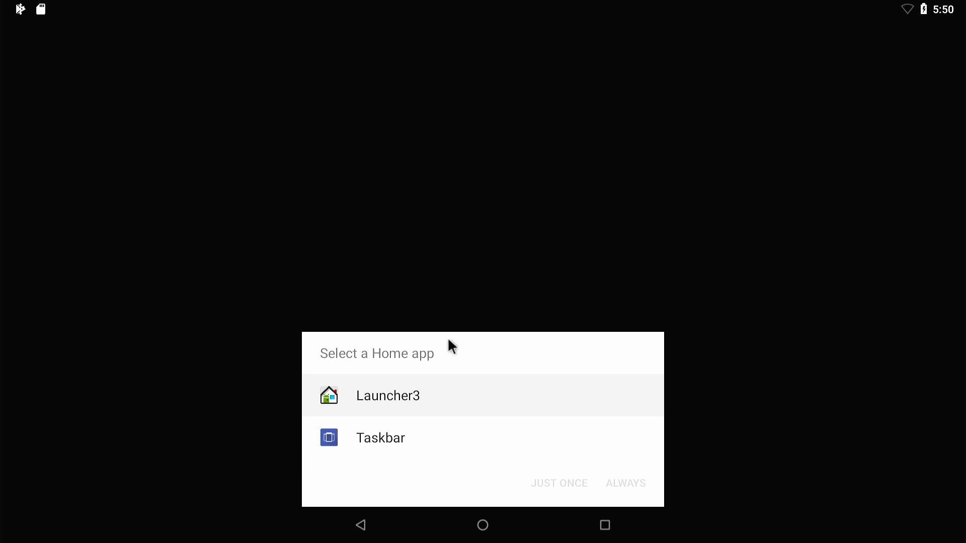
pyautogui.click(483, 395)
pyautogui.click(614, 493)
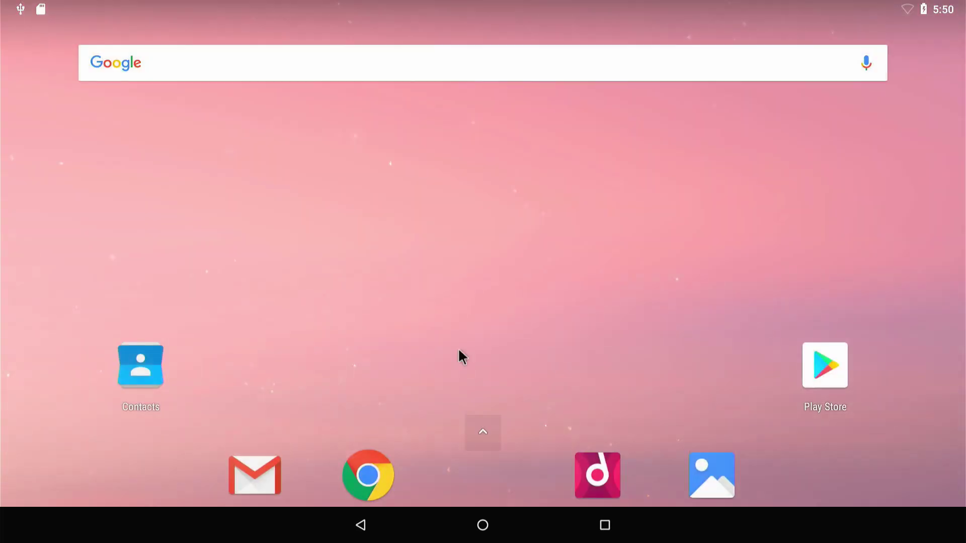
# - Confirm under Settings > System that no system update is pending, then bring up the power options
pyautogui.moveTo(448, 373); pyautogui.dragTo(270, 198)
pyautogui.click(719, 243)
pyautogui.scroll(-5, 367, 399)
pyautogui.click(310, 485)
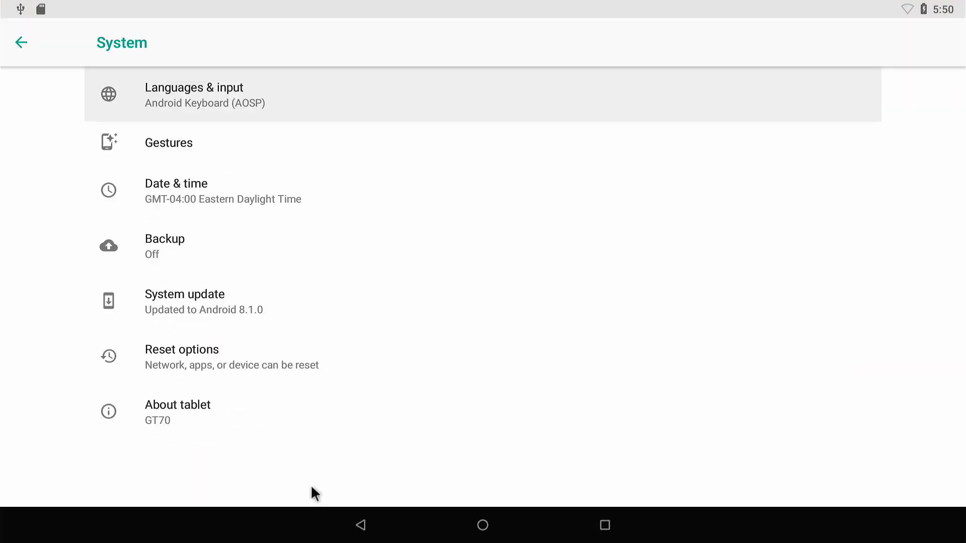
pyautogui.click(262, 299)
pyautogui.click(360, 525)
pyautogui.click(482, 525)
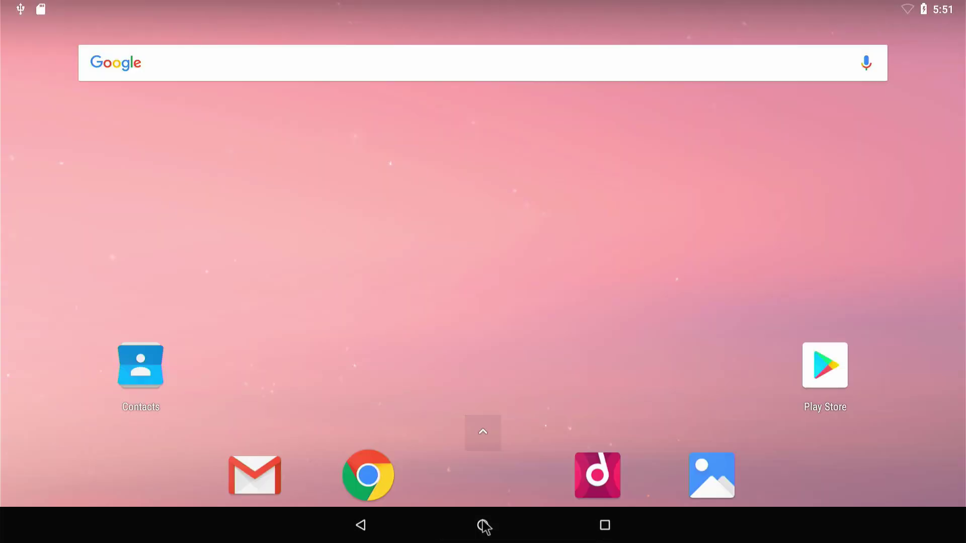
pyautogui.press('XF86PowerOff')
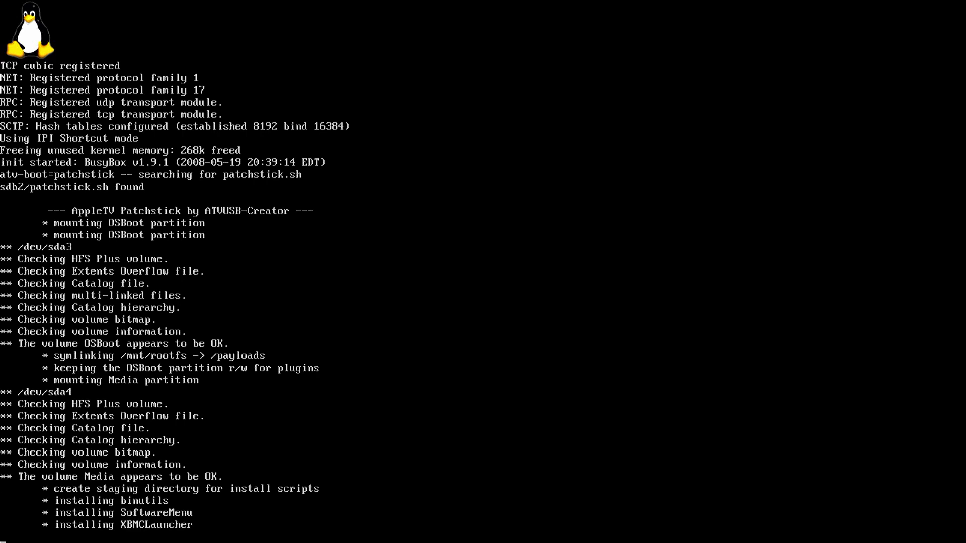
# - Log in to the penbuntu console as root with the root password
pyautogui.write('root')
pyautogui.press('Return')
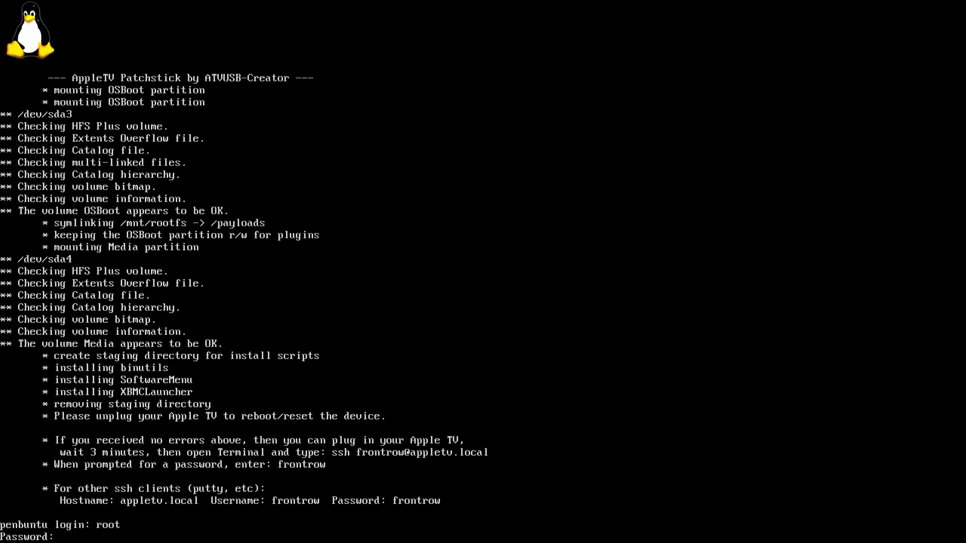
pyautogui.press('Return')
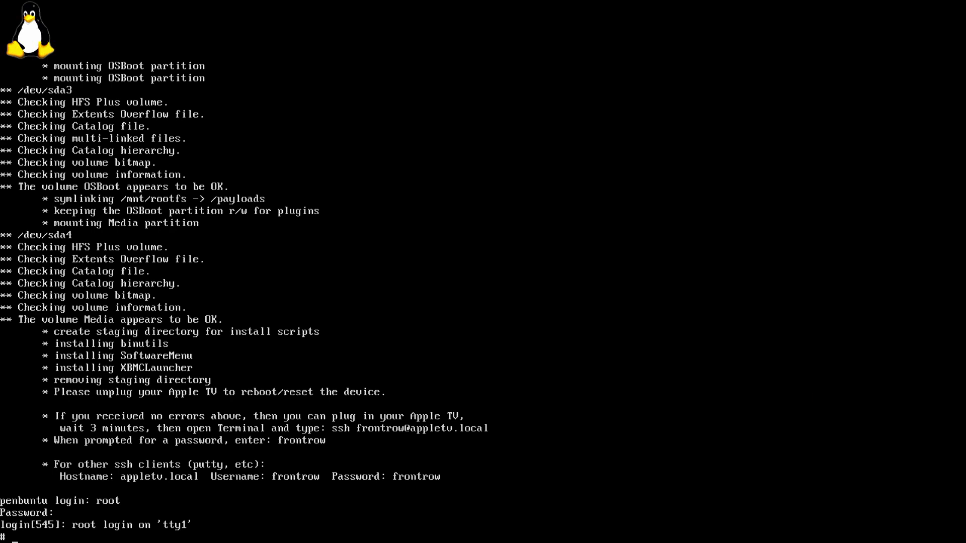
pyautogui.write('cat')
# - List /proc/partitions and mount /dev/sdc1 at /mnt
pyautogui.write('/proc/partitions')
pyautogui.press('Return')
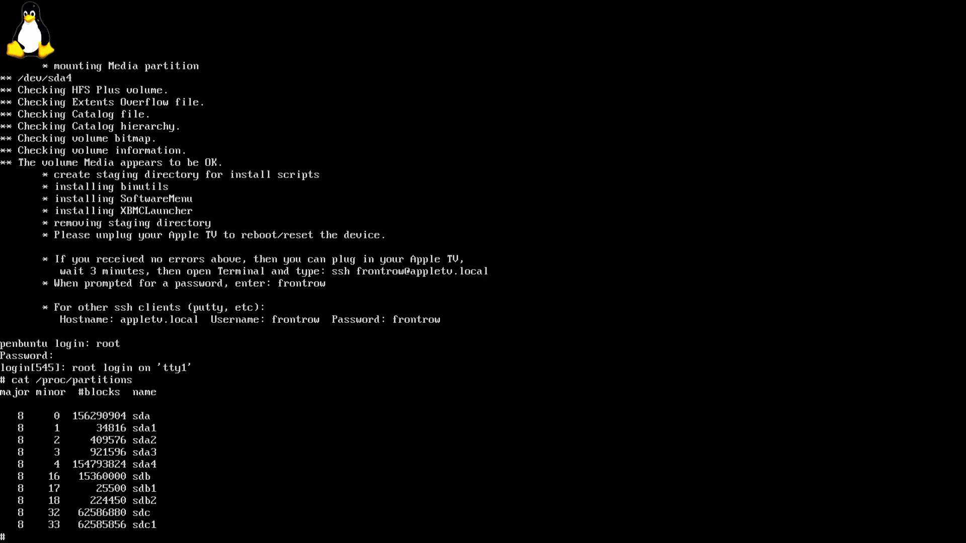
pyautogui.write('ount')
pyautogui.press('Home')
pyautogui.write('m')
pyautogui.press('BackSpace')
pyautogui.press('BackSpace')
pyautogui.press('BackSpace')
pyautogui.press('BackSpace')
pyautogui.press('BackSpace')
pyautogui.write('mo')
pyautogui.write('/dev/sdc1 /mnt')
pyautogui.press('Return')
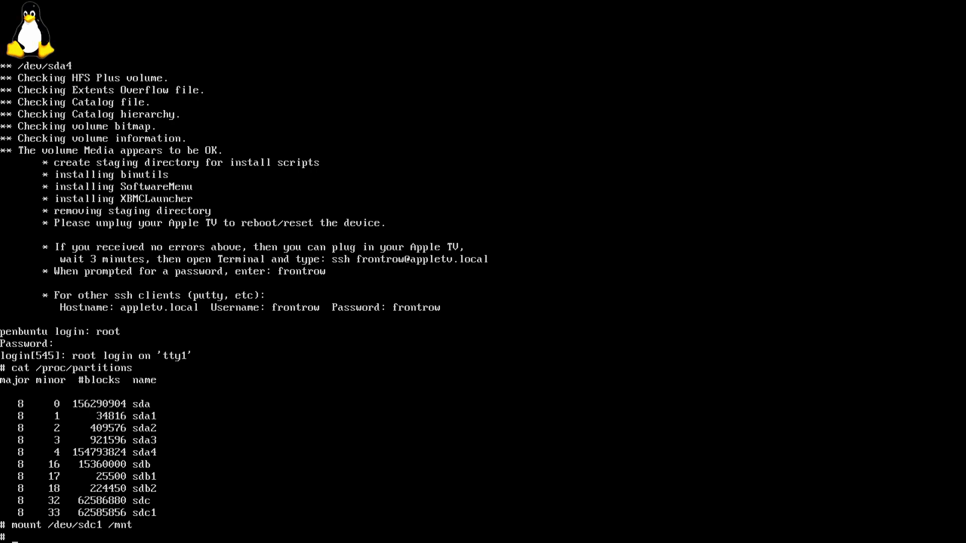
# - From /mnt, kexec-load the android-8.1-r1 kernel and initrd.img, then execute it with kexec -e
pyautogui.write('cd /mnt')
pyautogui.press('Return')
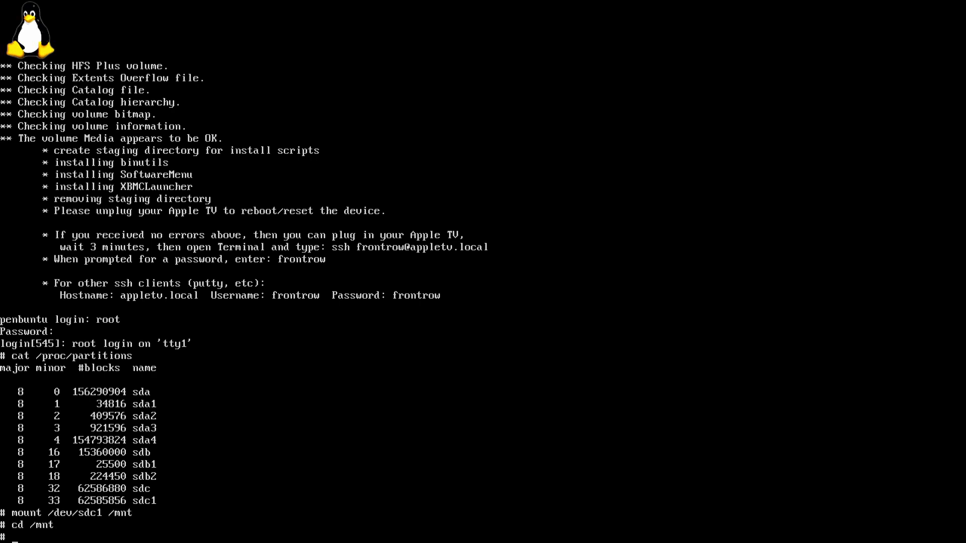
pyautogui.write('ls')
pyautogui.press('Return')
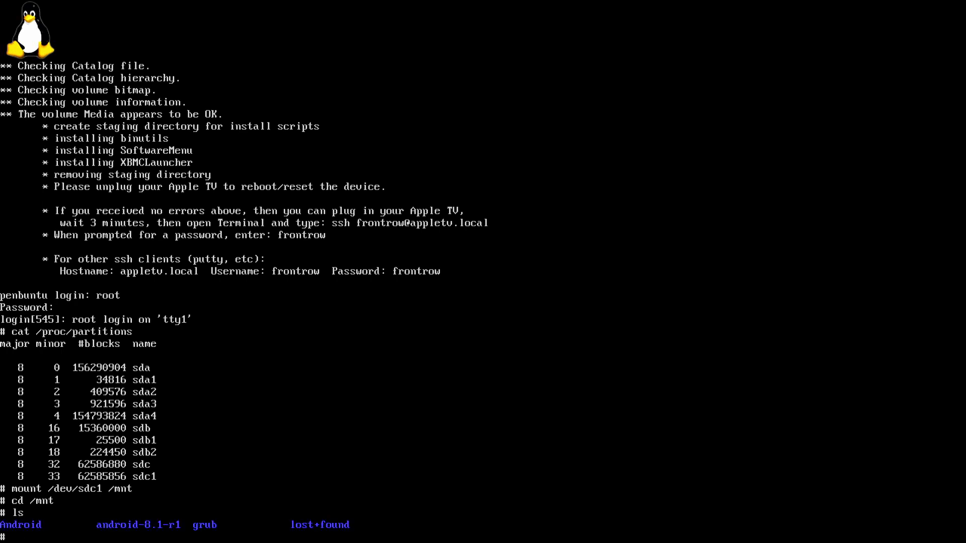
pyautogui.write('kexek')
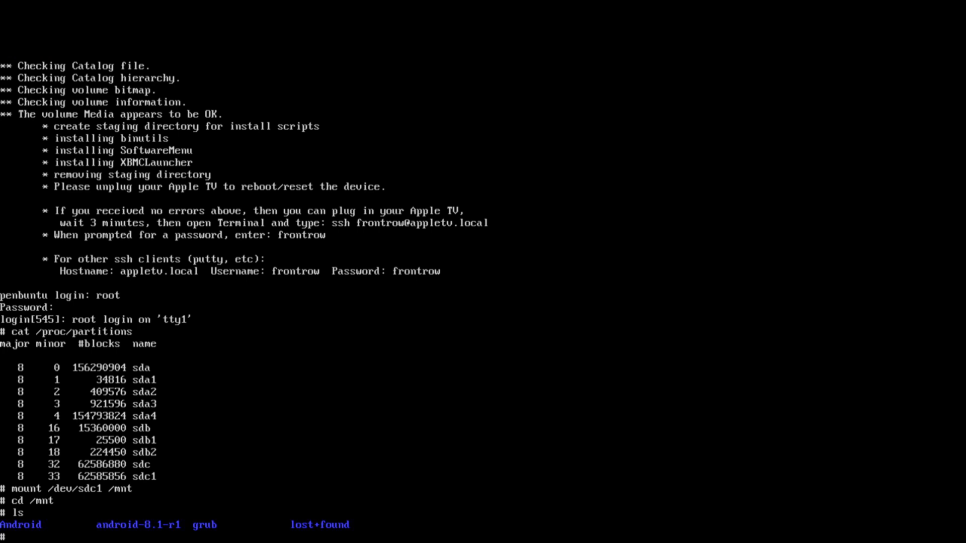
pyautogui.press('BackSpace')
pyautogui.press('BackSpace')
pyautogui.press('BackSpace')
pyautogui.press('BackSpace')
pyautogui.press('BackSpace')
pyautogui.write('kexec -l ./android-8.1-r1/kernel --initrd=./android-8.1-r1/initrd.img root=/dev/ram0 --command-line="SRC=./android-8.1="')
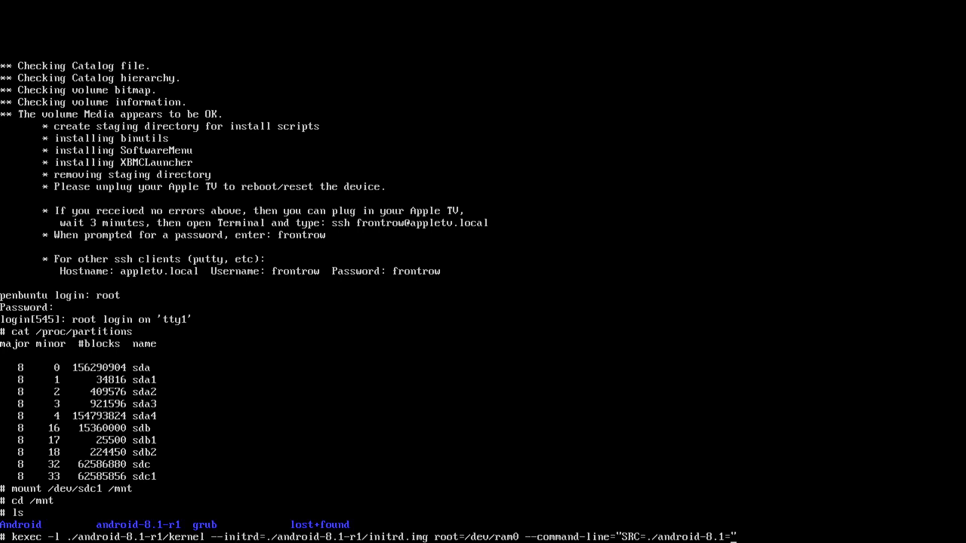
pyautogui.write('r1')
pyautogui.press('Return')
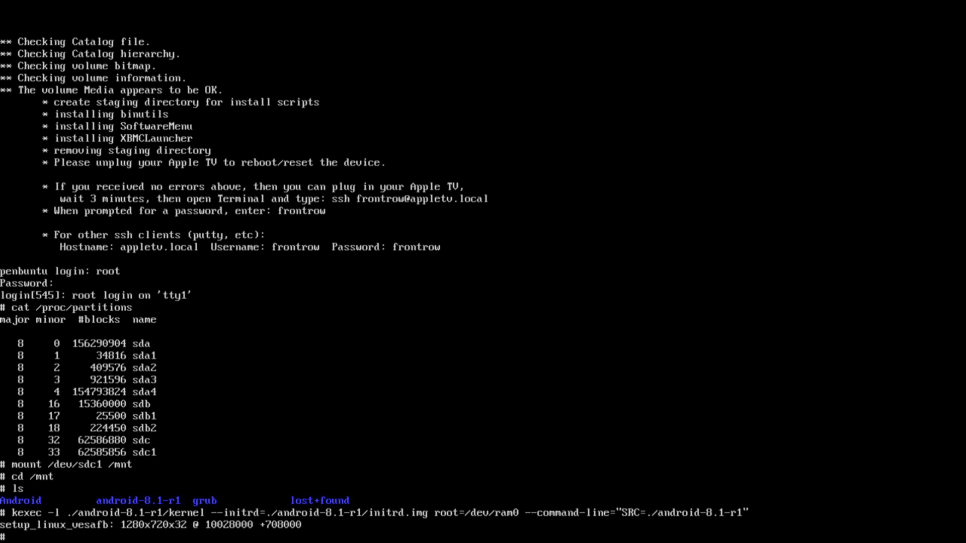
pyautogui.write('kexec -e')
pyautogui.press('Return')
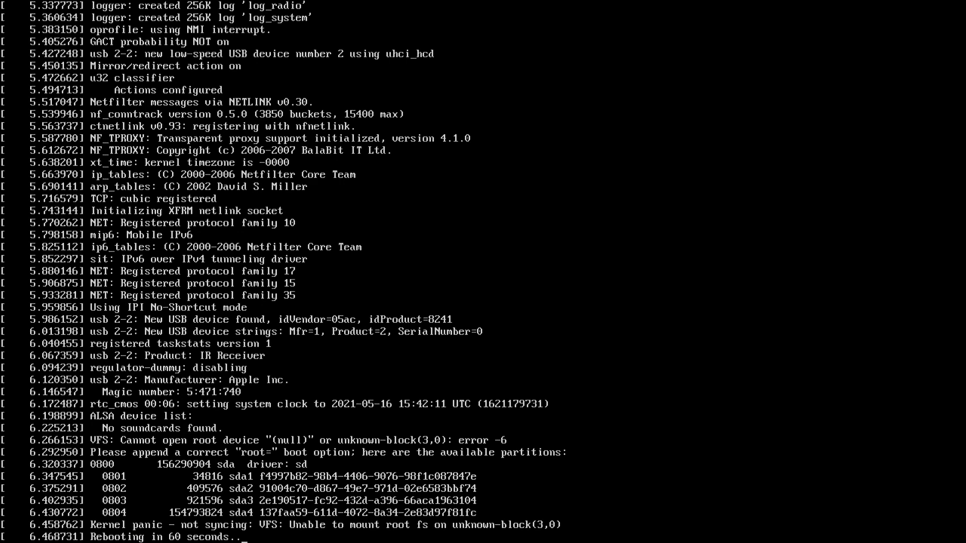
# - Run kexec -e to boot the loaded android-2.2 kernel to the Android lock screen
pyautogui.write('ec')
pyautogui.write(' -e')
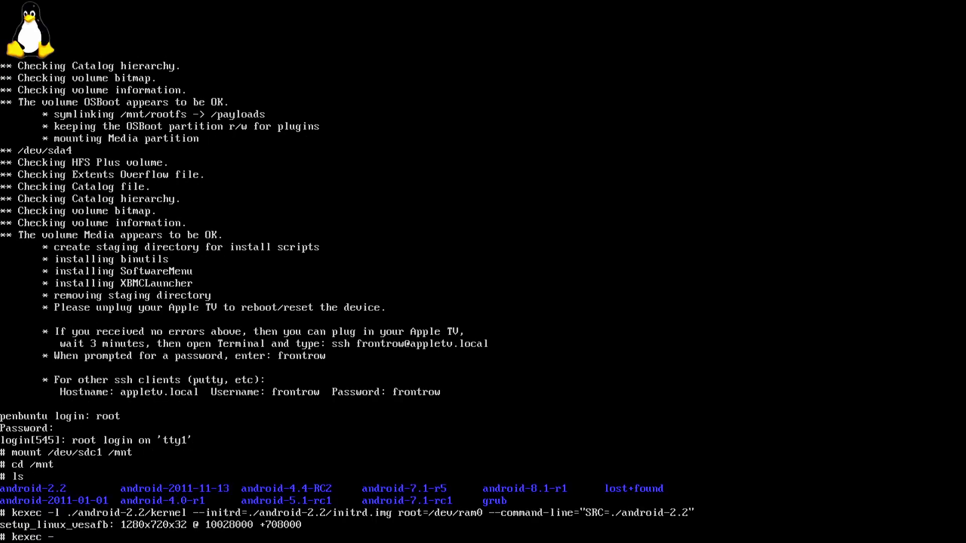
pyautogui.press('Return')
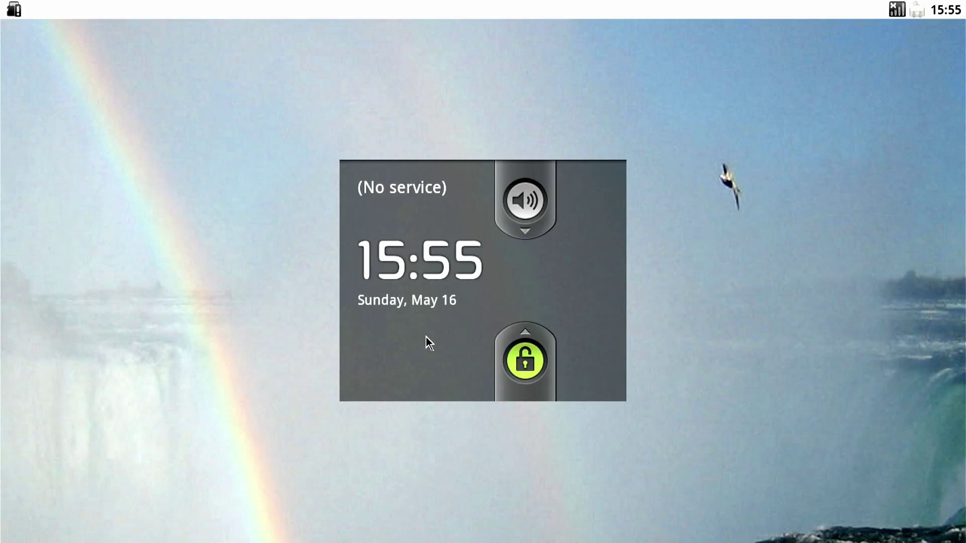
# - Unlock Android-x86, open Settings > About phone showing version 2.2.1, then unlock the newer build
pyautogui.moveTo(530, 358); pyautogui.dragTo(535, 67)
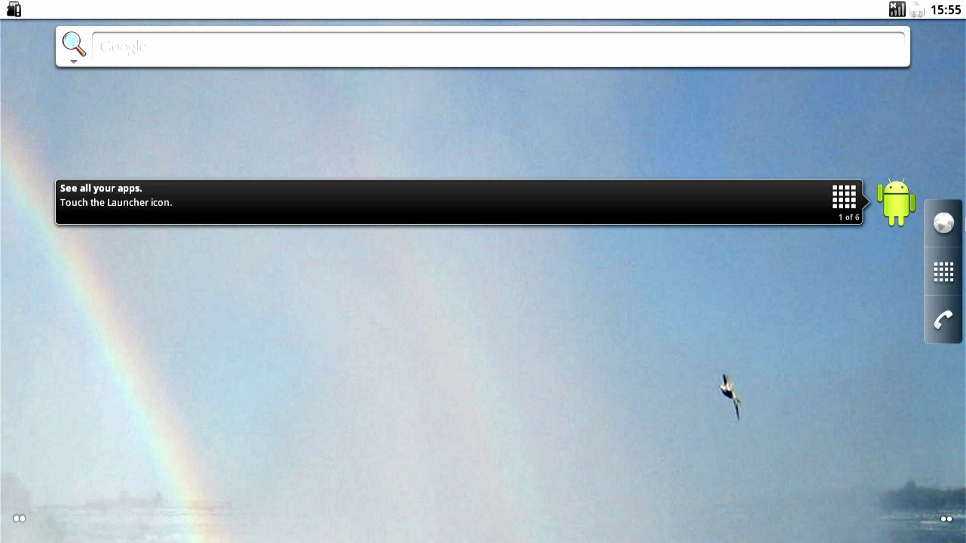
pyautogui.click(948, 286)
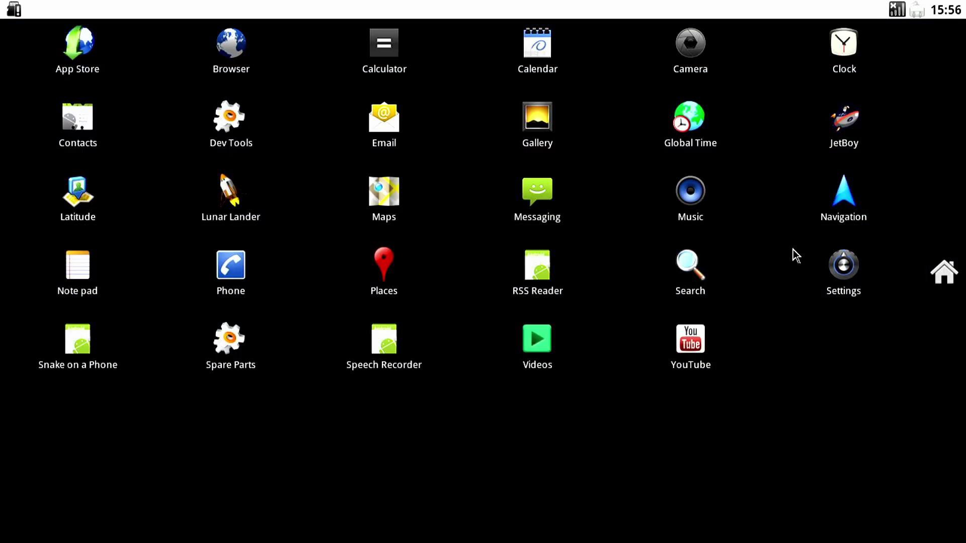
pyautogui.click(849, 268)
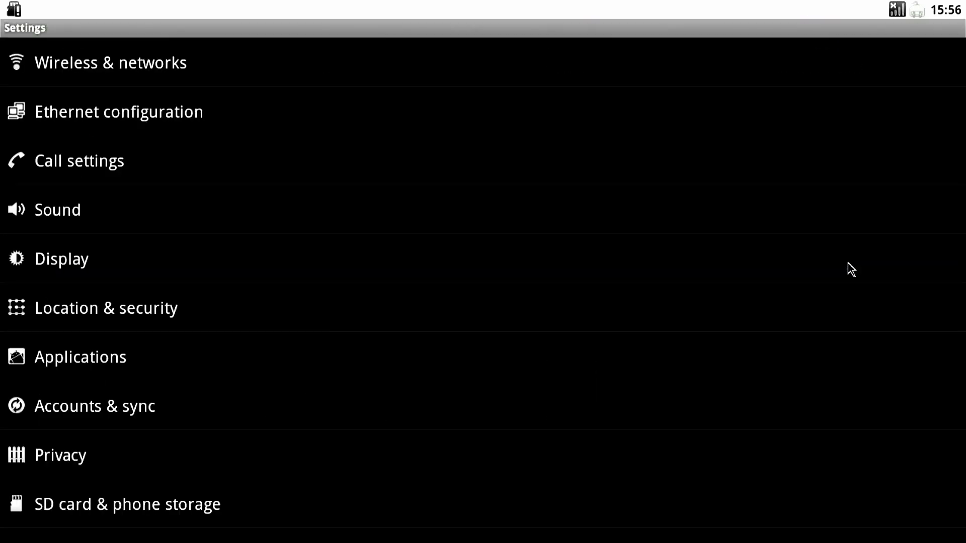
pyautogui.press('Down')
pyautogui.press('Down')
pyautogui.press('Down')
pyautogui.press('Down')
pyautogui.press('Down')
pyautogui.press('Down')
pyautogui.press('Down')
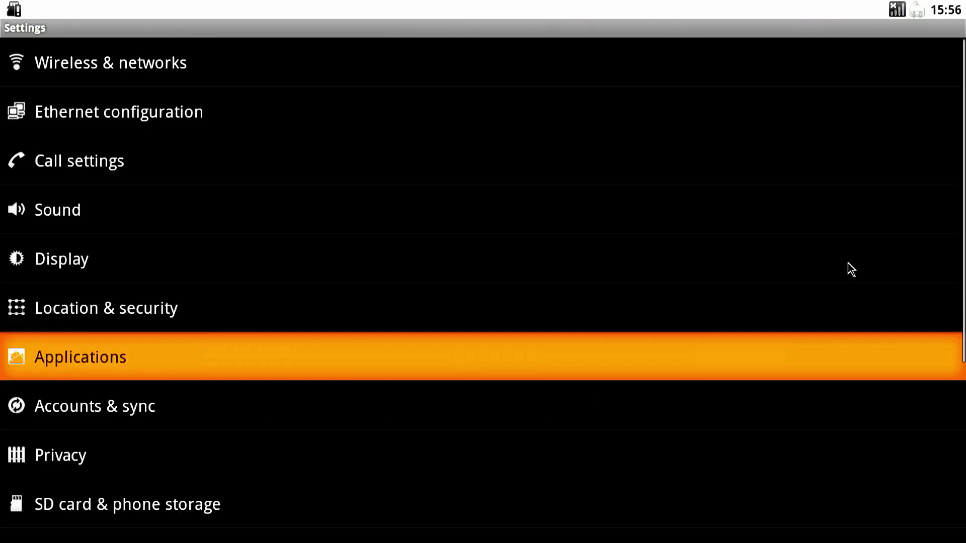
pyautogui.press('Down')
pyautogui.press('Down')
pyautogui.press('Down')
pyautogui.press('Down')
pyautogui.press('Down')
pyautogui.press('Down')
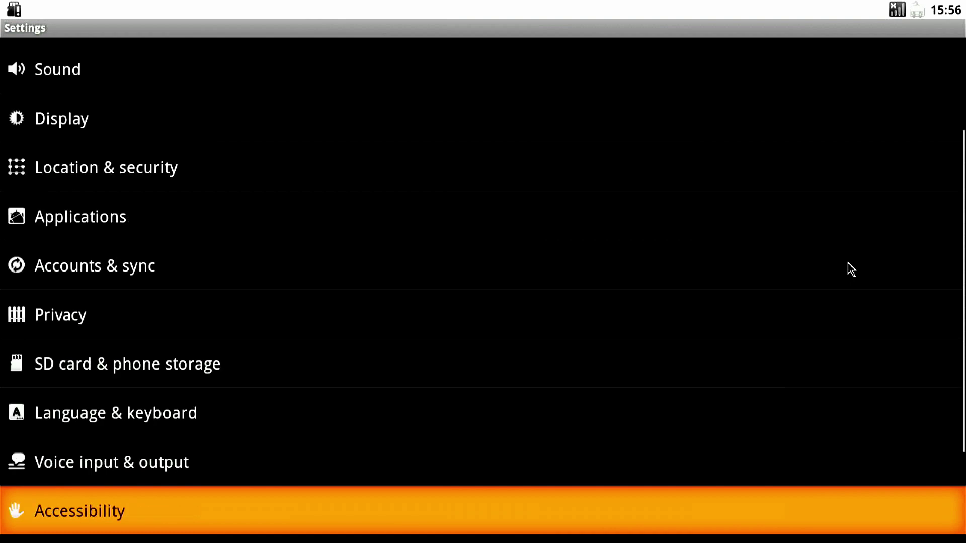
pyautogui.press('Down')
pyautogui.press('Down')
pyautogui.press('Down')
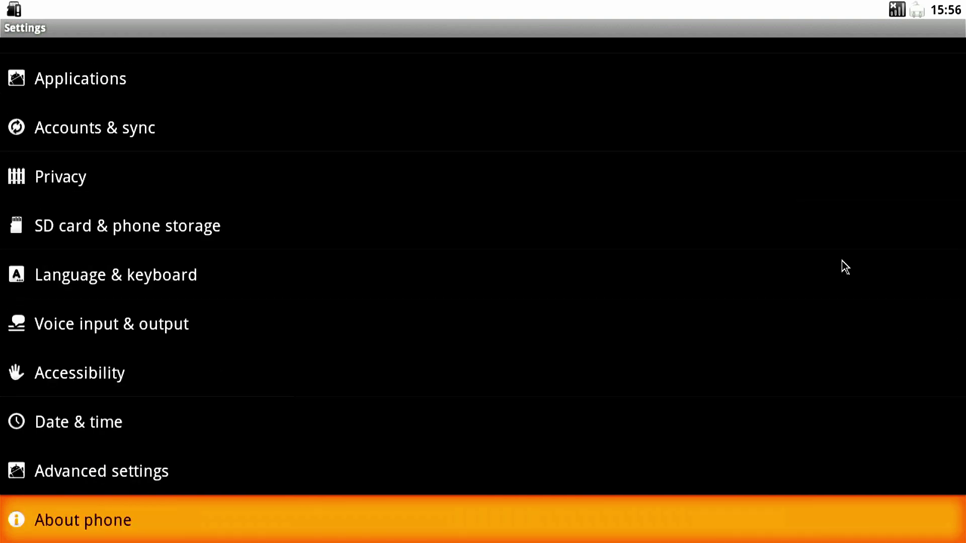
pyautogui.press('Return')
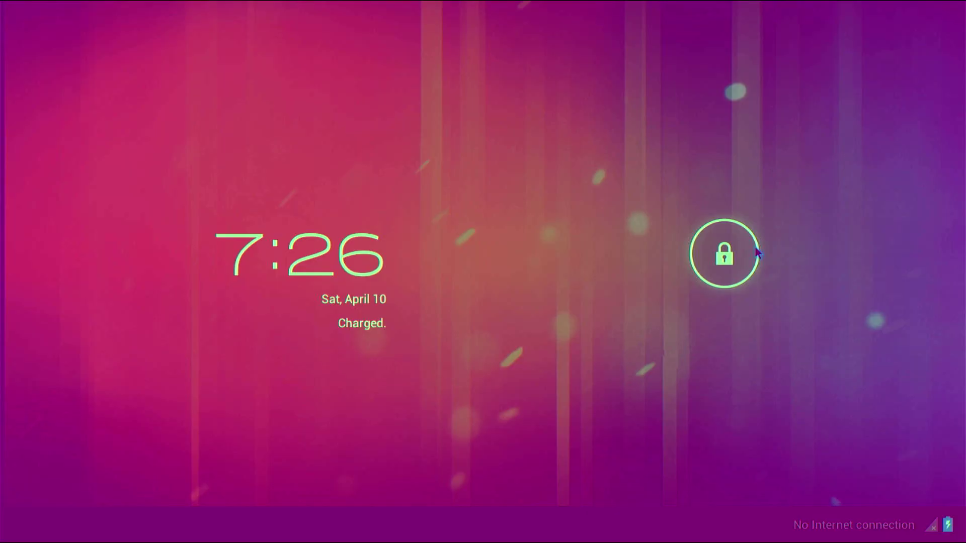
pyautogui.moveTo(723, 254); pyautogui.dragTo(852, 255)
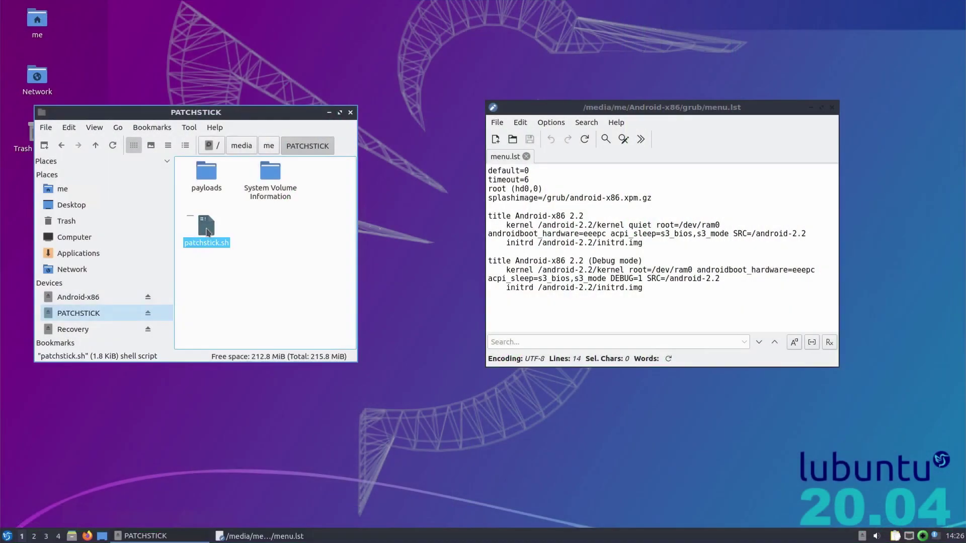
# - Open patchstick.sh from the PATCHSTICK drive in FeatherPad
pyautogui.rightClick(207, 231)
pyautogui.moveTo(221, 247)
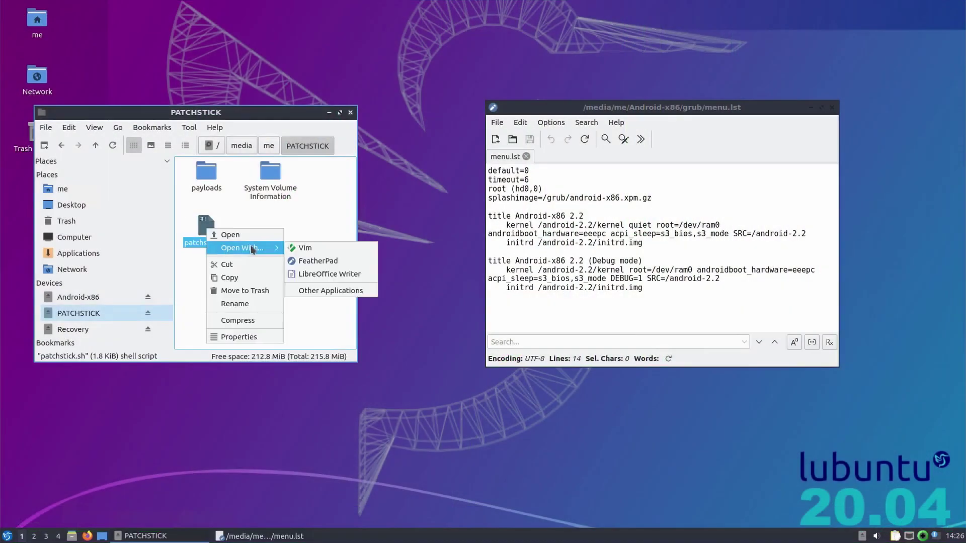
pyautogui.click(316, 261)
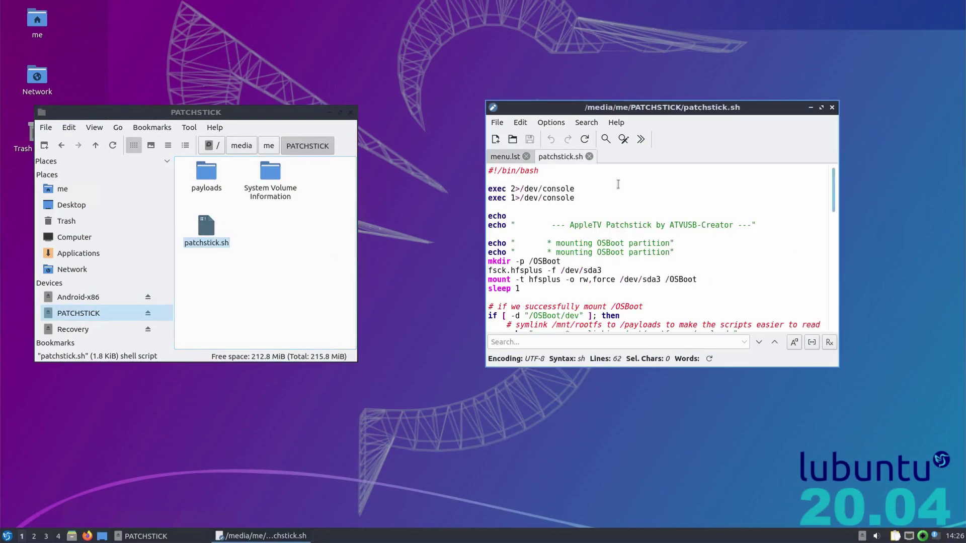
# - Enlarge the editor to fill the right half of the screen and select the old script body
pyautogui.moveTo(658, 107); pyautogui.dragTo(561, 0)
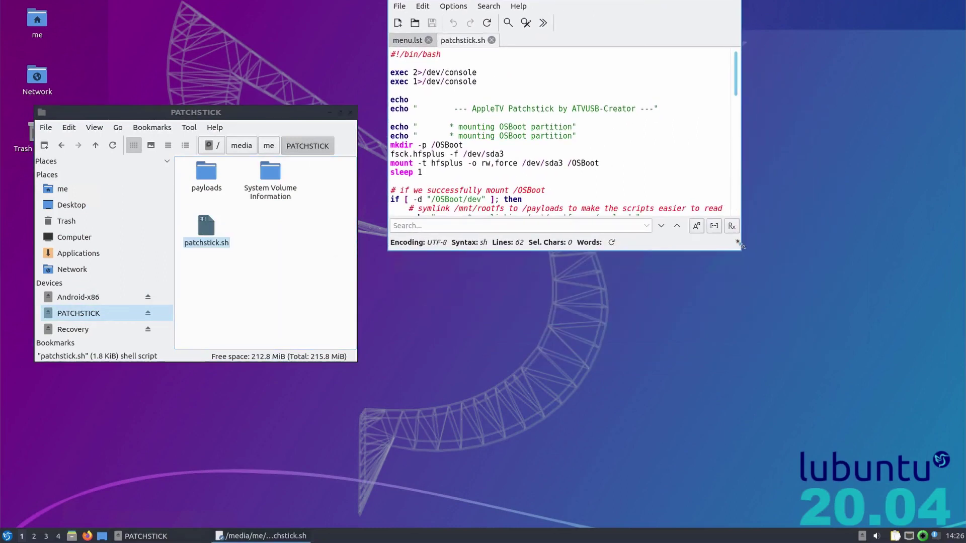
pyautogui.moveTo(741, 247); pyautogui.dragTo(962, 507)
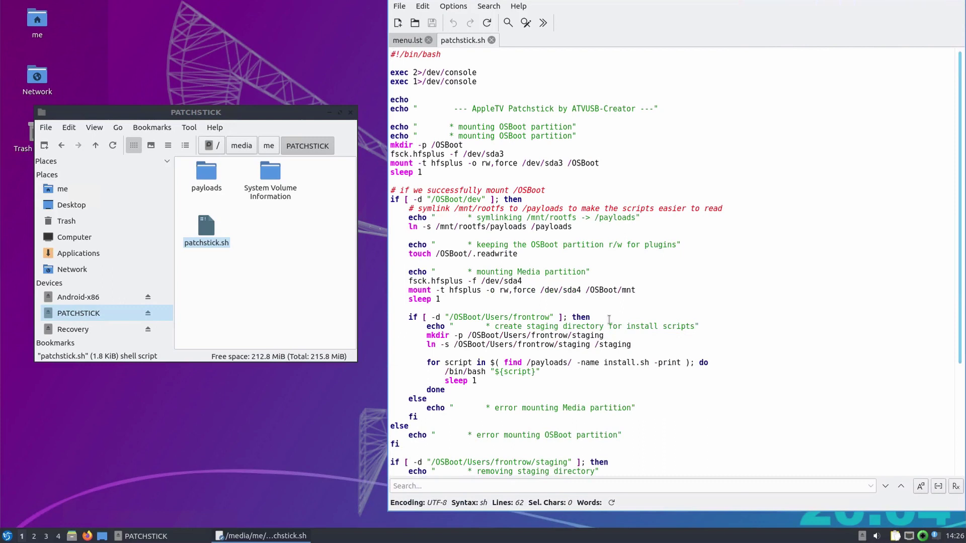
pyautogui.scroll(-5, 609, 319)
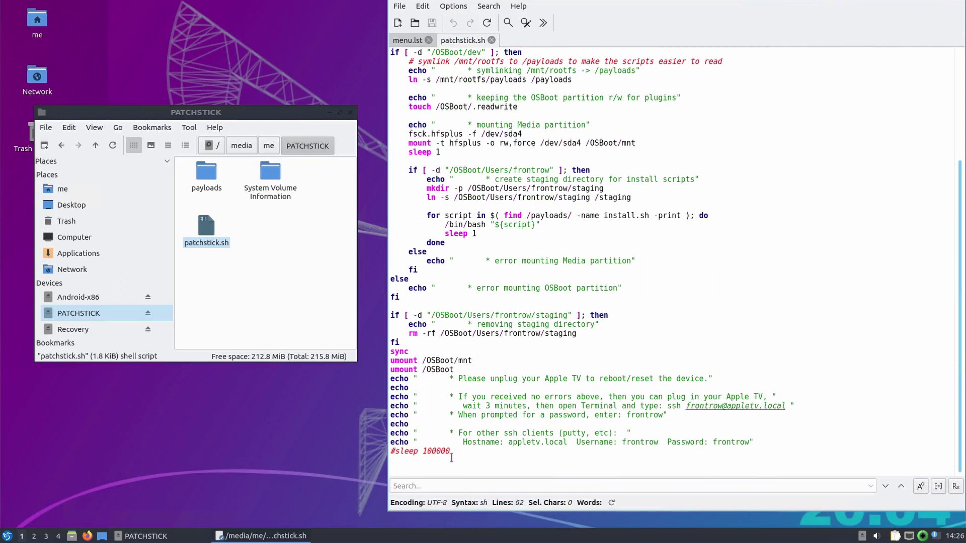
pyautogui.moveTo(458, 452); pyautogui.dragTo(389, 125)
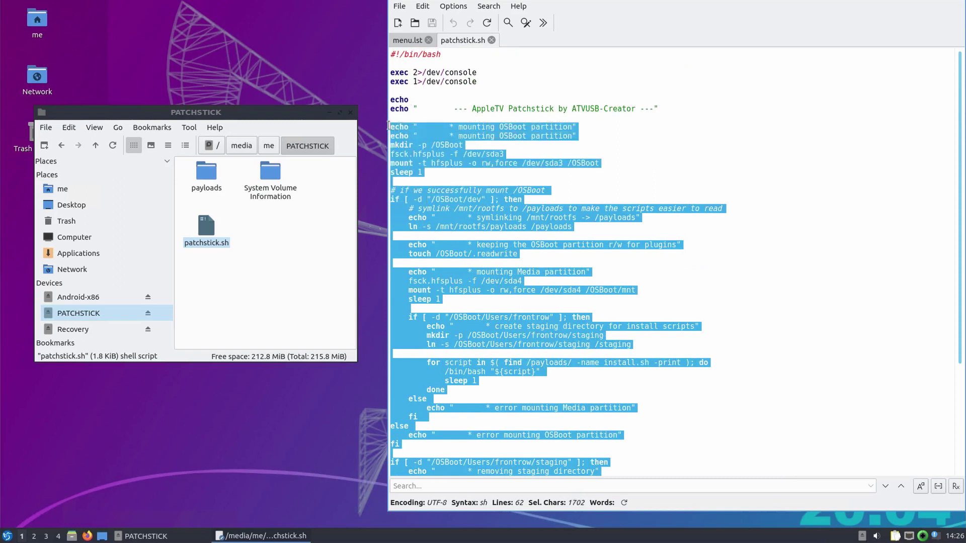
# - Replace the old lines with the mount /dev/sdc1 and cd /mnt lines plus 'kexec -l ./android-2.2/kernel --initrd=./android-2.2/initrd.img'
pyautogui.press('Delete')
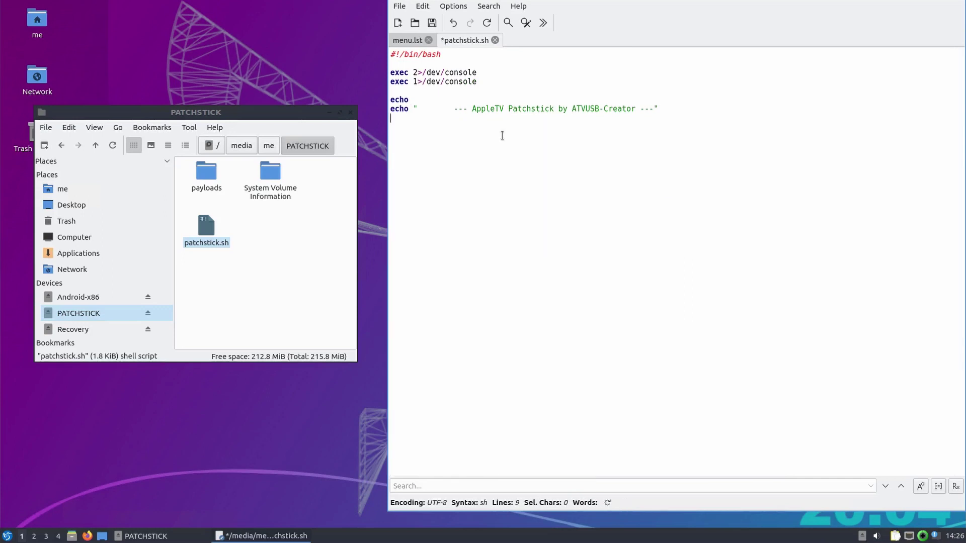
pyautogui.press('Return')
pyautogui.write('mount /dev/sdc1 /mnt cd /mnt')
pyautogui.write('kexec')
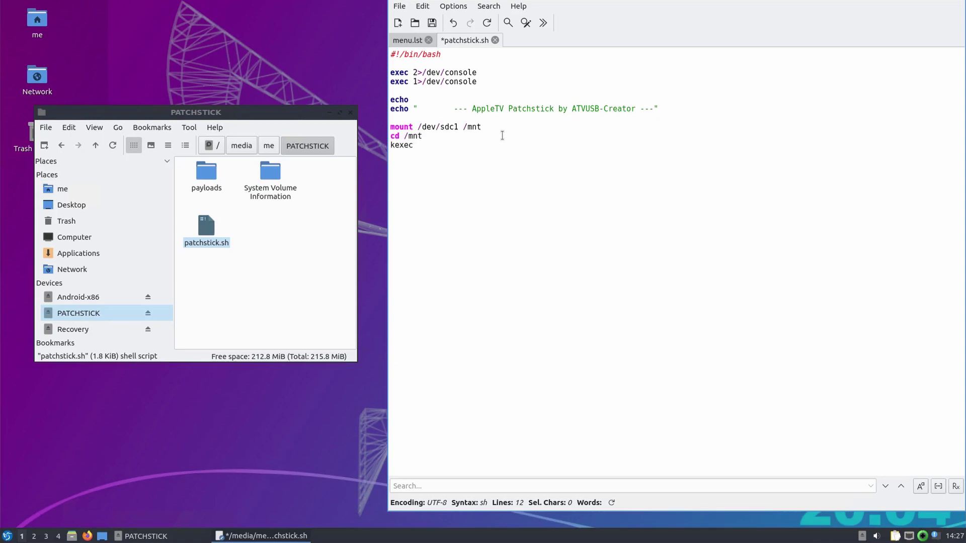
pyautogui.write(' -l ./android-2.2/kernel --initrd')
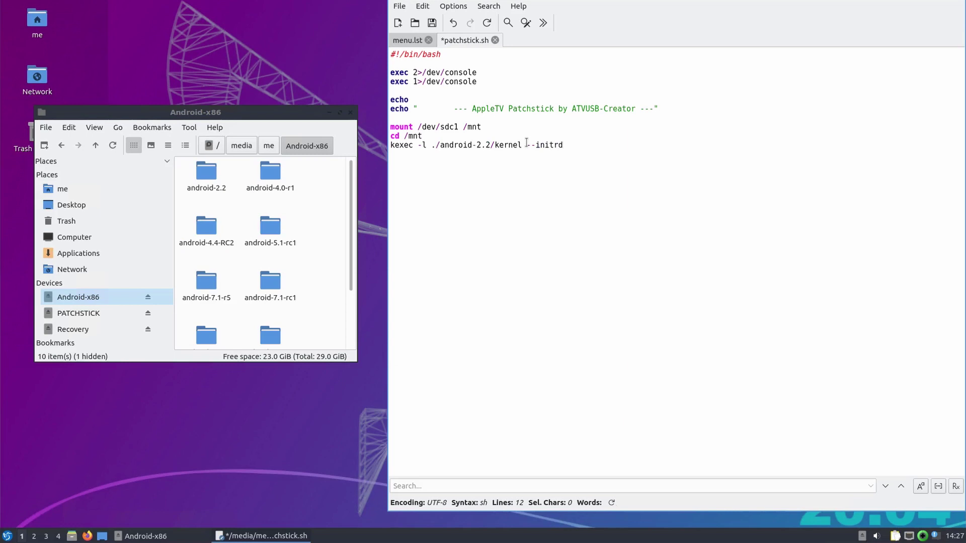
pyautogui.write('=./android-2.2/initrd.img')
# - Append root=/dev/ram0 and the menu.lst kernel options inside --command-line="" on the kexec line
pyautogui.moveTo(408, 40); pyautogui.dragTo(216, 117)
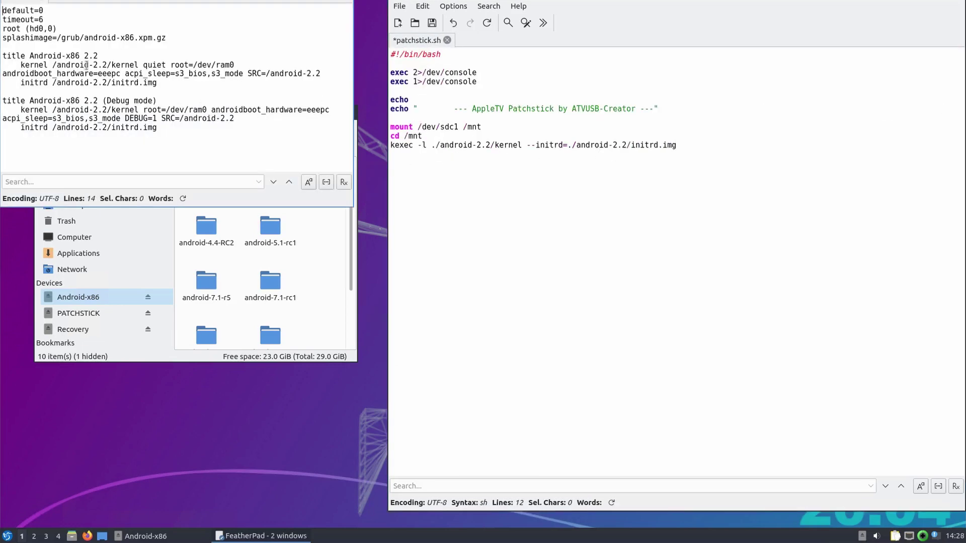
pyautogui.moveTo(173, 64); pyautogui.dragTo(234, 66)
pyautogui.press('super+c')
pyautogui.click(700, 144)
pyautogui.middleClick(700, 145)
pyautogui.write('--command-line="')
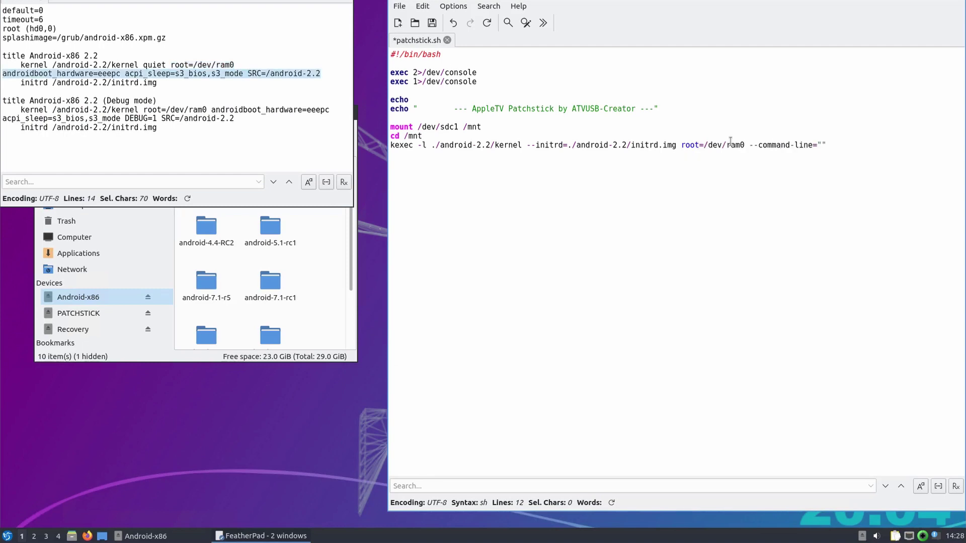
pyautogui.middleClick(731, 141)
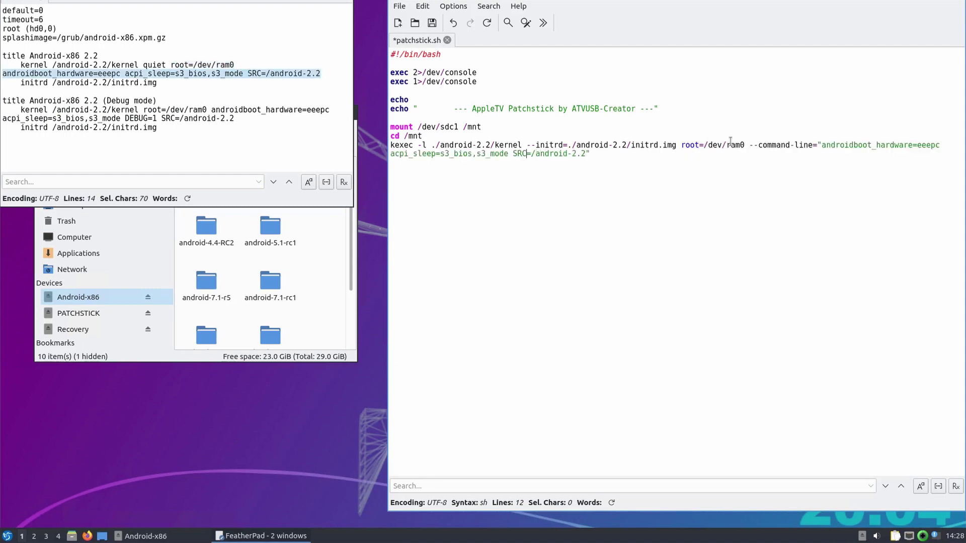
pyautogui.write('-e')
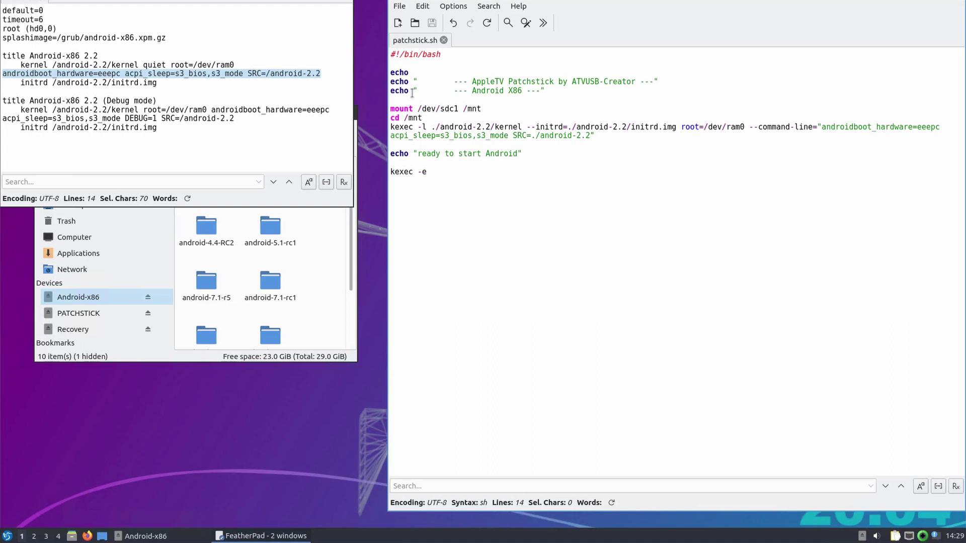
# - Finish the last line, then close the menu.lst and patchstick.sh editor windows
pyautogui.click(444, 207)
pyautogui.press('super+Up')
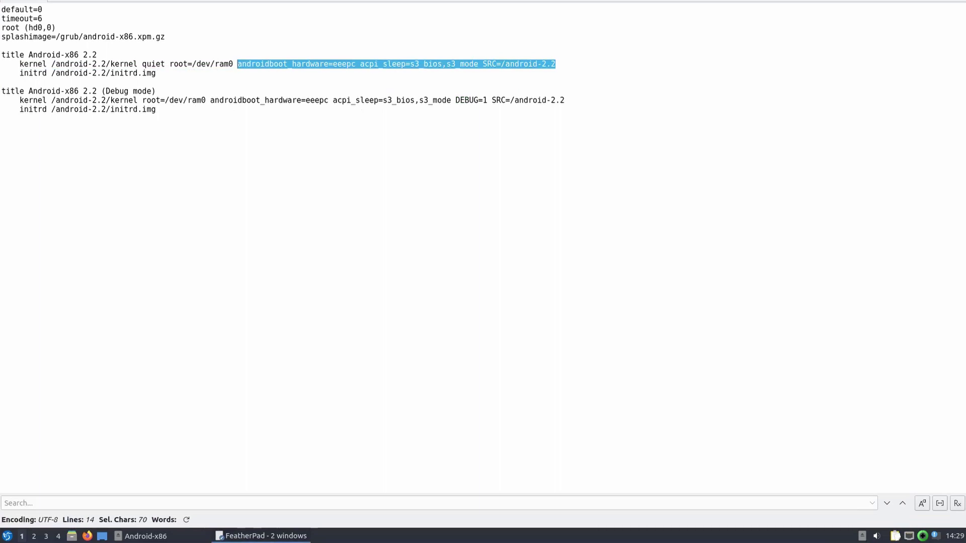
pyautogui.hotkey('alt', 'F4')
pyautogui.click(957, 4)
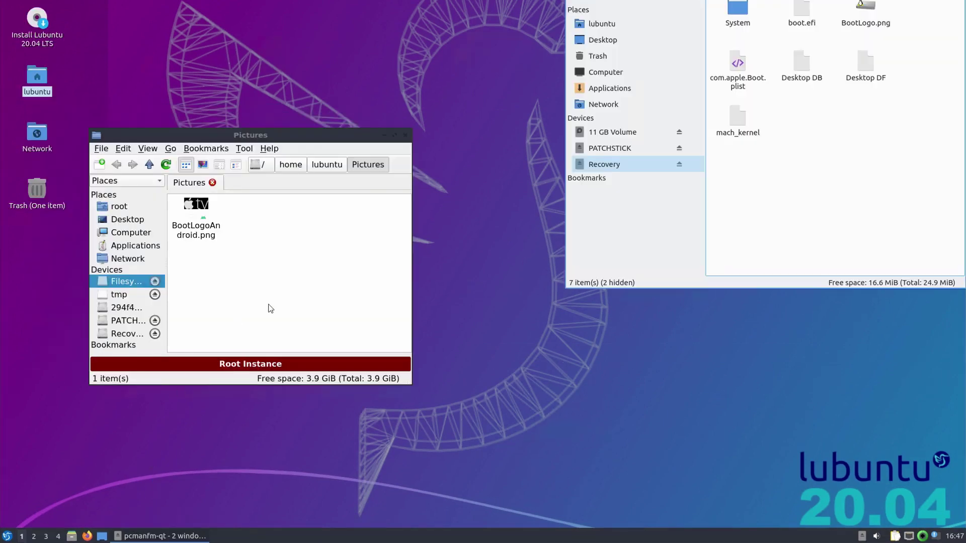
# - Preview BootLogoAndroid.png from Pictures in the image viewer
pyautogui.click(197, 204)
pyautogui.rightClick(197, 204)
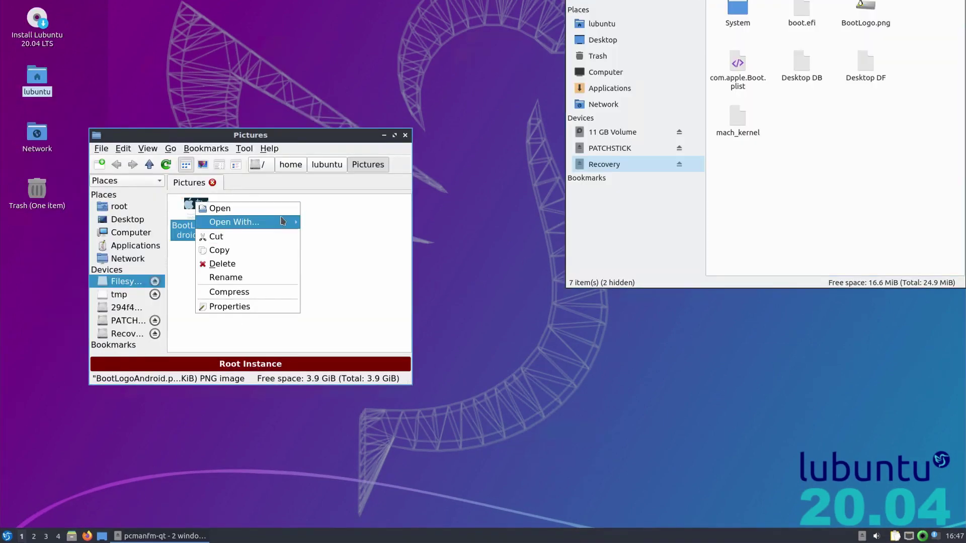
pyautogui.moveTo(242, 221)
pyautogui.click(324, 235)
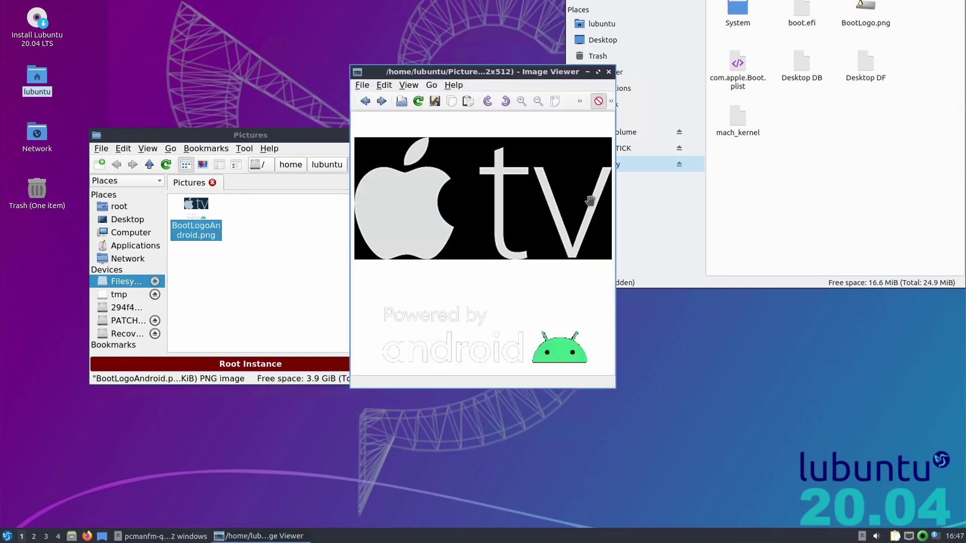
pyautogui.click(609, 72)
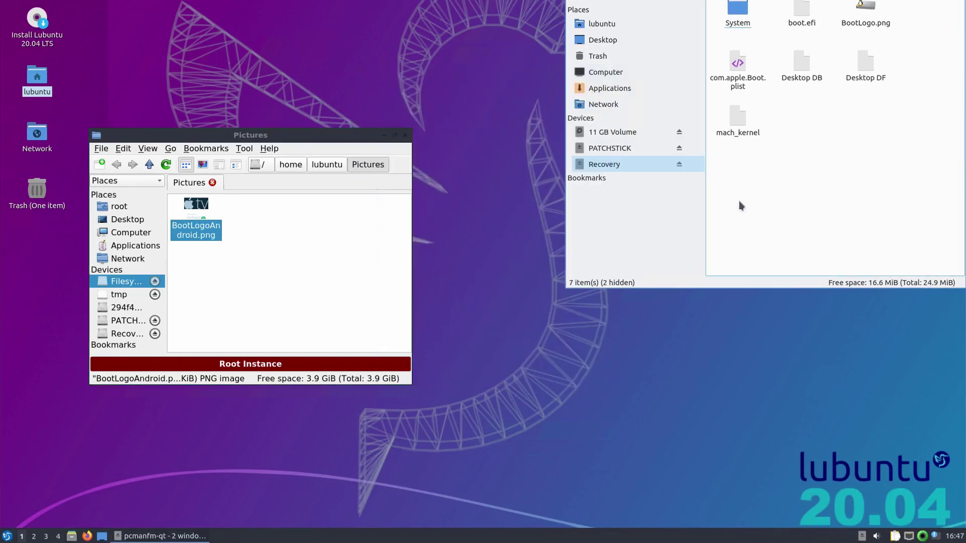
# - Copy BootLogoAndroid.png onto the Recovery partition in a window beside Pictures
pyautogui.rightClick(709, 2)
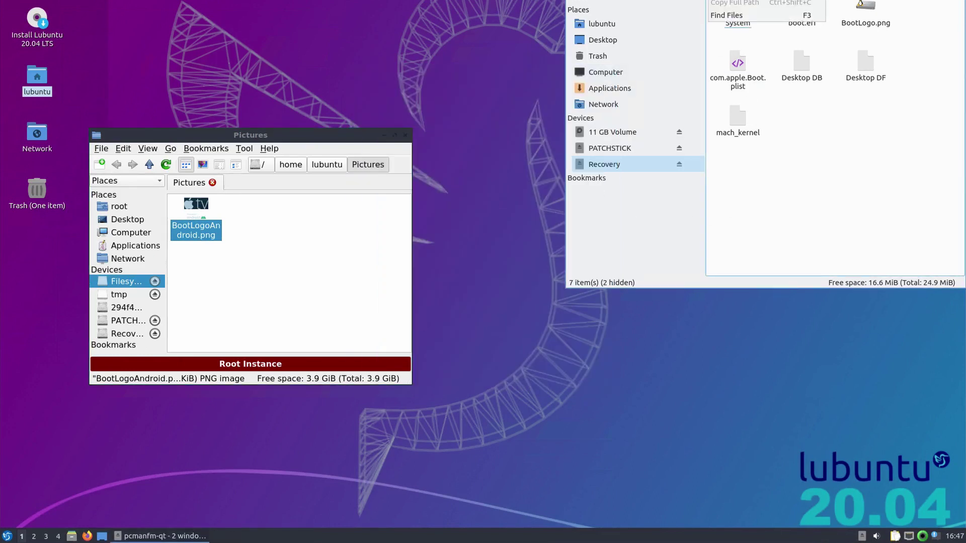
pyautogui.moveTo(661, 213); pyautogui.dragTo(661, 114)
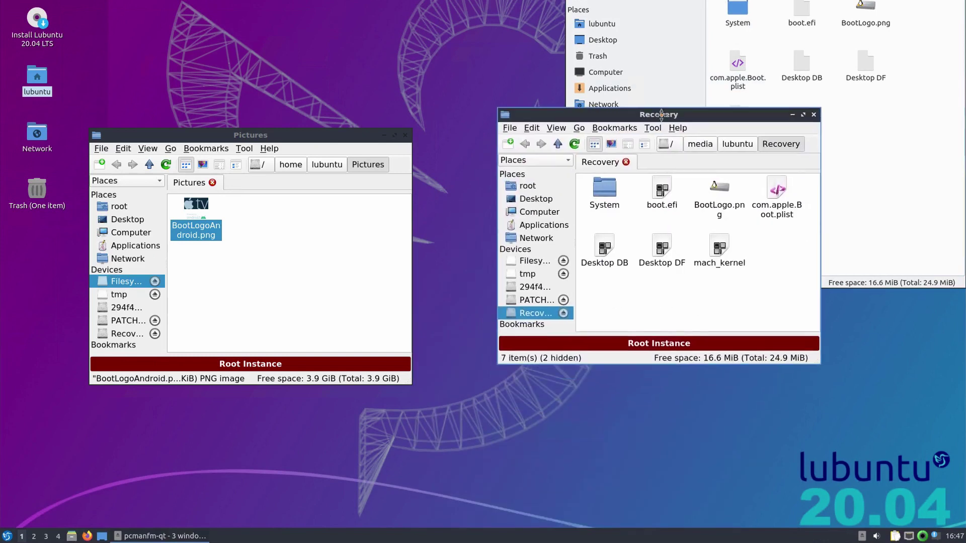
pyautogui.moveTo(187, 220); pyautogui.dragTo(644, 307)
pyautogui.click(656, 310)
# - Change com.apple.Boot.plist's Boot Logo string to BootLogoAndroid.png in FeatherPad
pyautogui.click(606, 247)
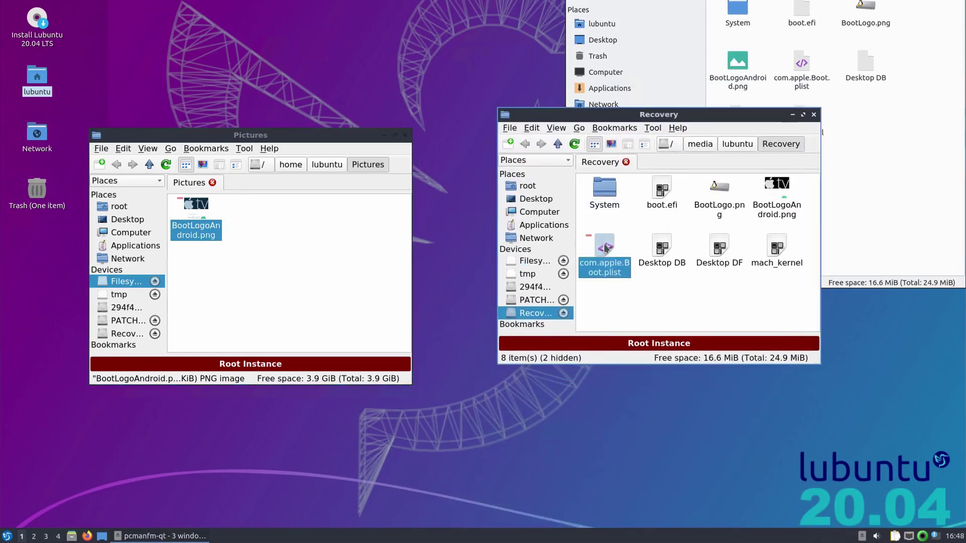
pyautogui.rightClick(606, 248)
pyautogui.moveTo(654, 264)
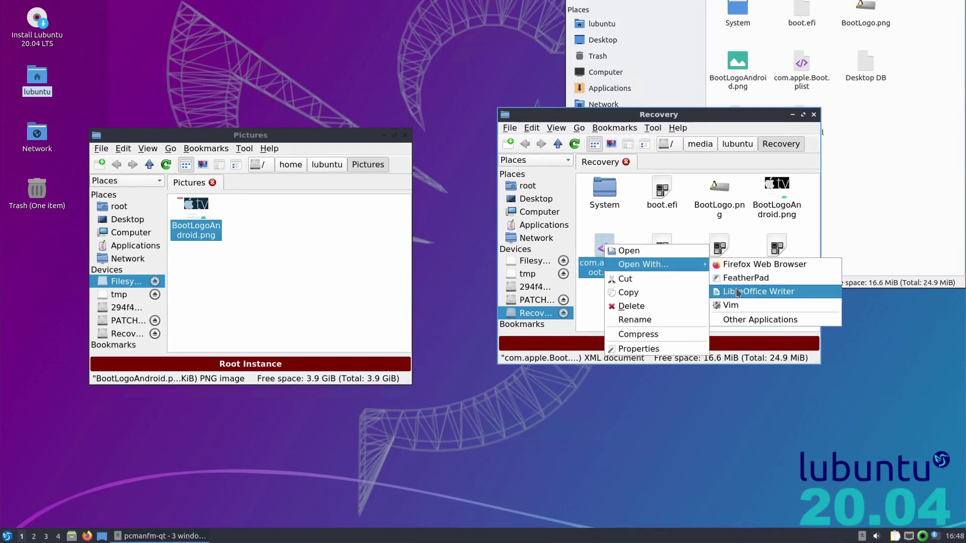
pyautogui.click(747, 279)
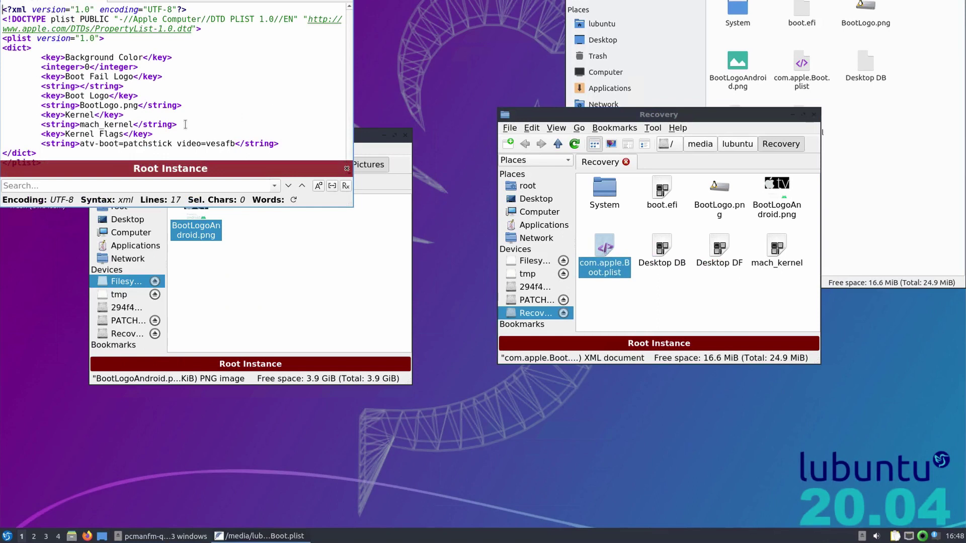
pyautogui.click(119, 106)
pyautogui.write('Android')
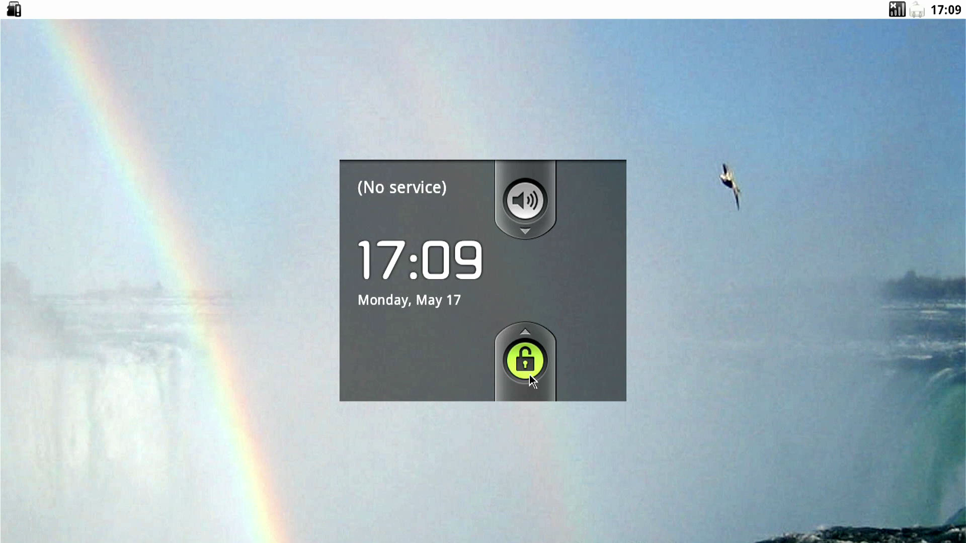
# - Drag the green lock handle on the Android-x86 lock screen to try to unlock it
pyautogui.moveTo(530, 375); pyautogui.dragTo(529, 375)
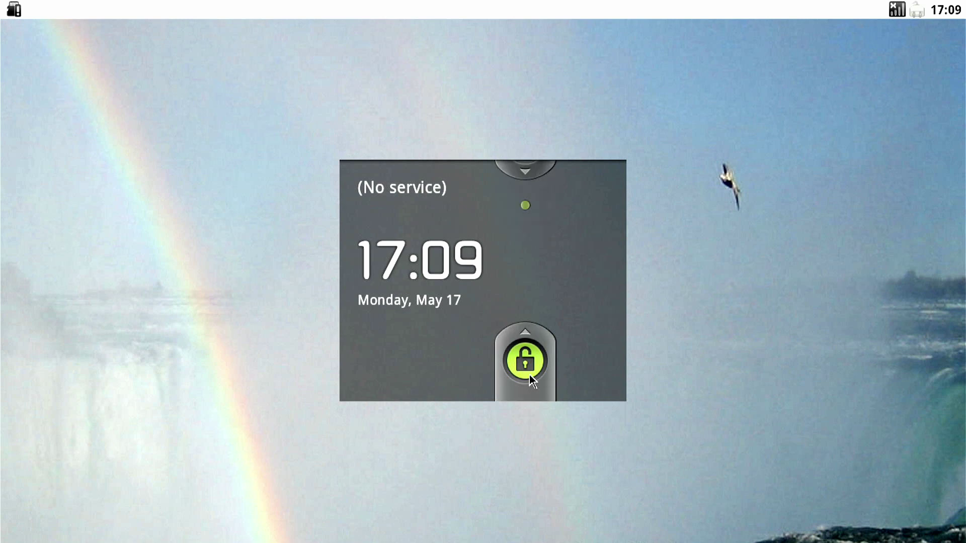